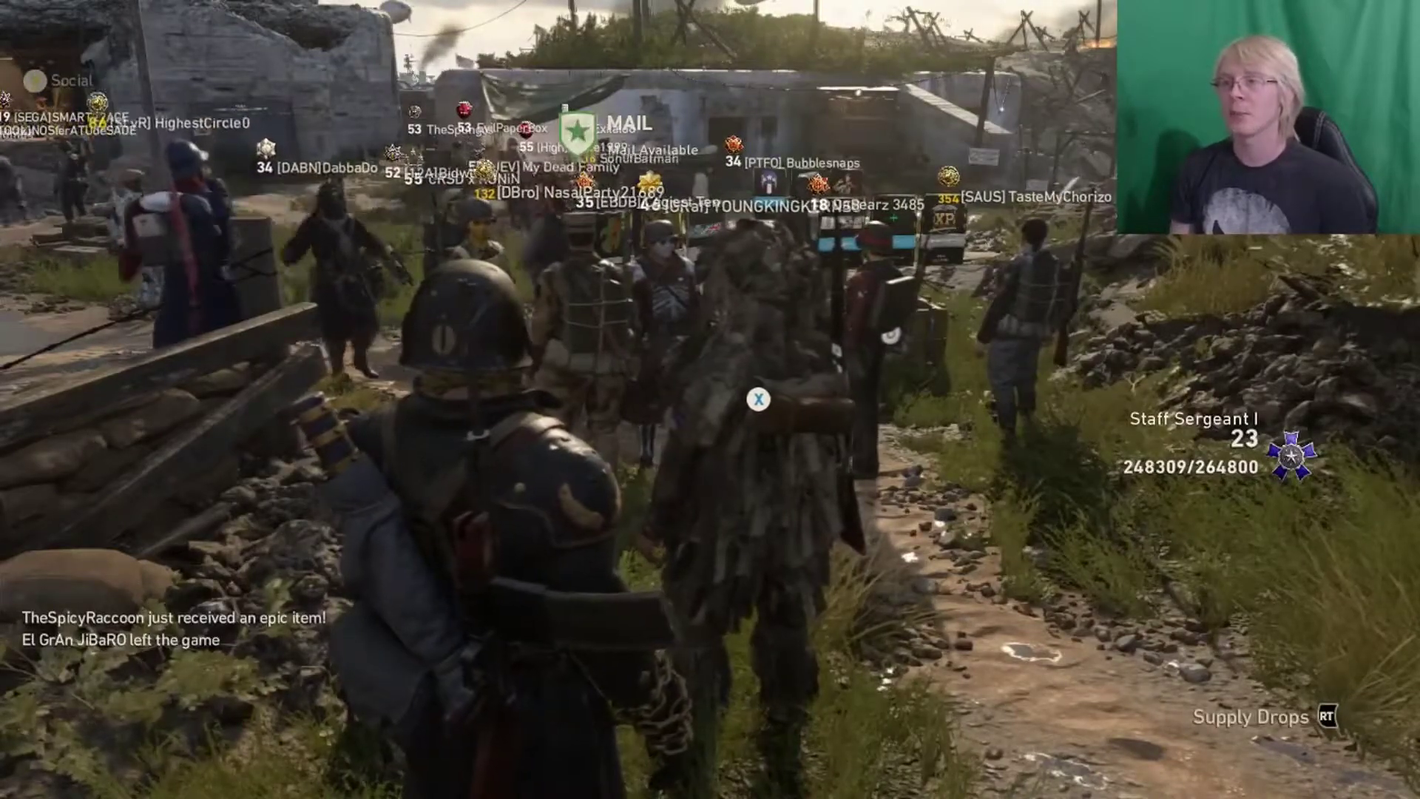
Bring up the guide and open the Broadcast & capture advanced settings page.
key("super")
key("Right")
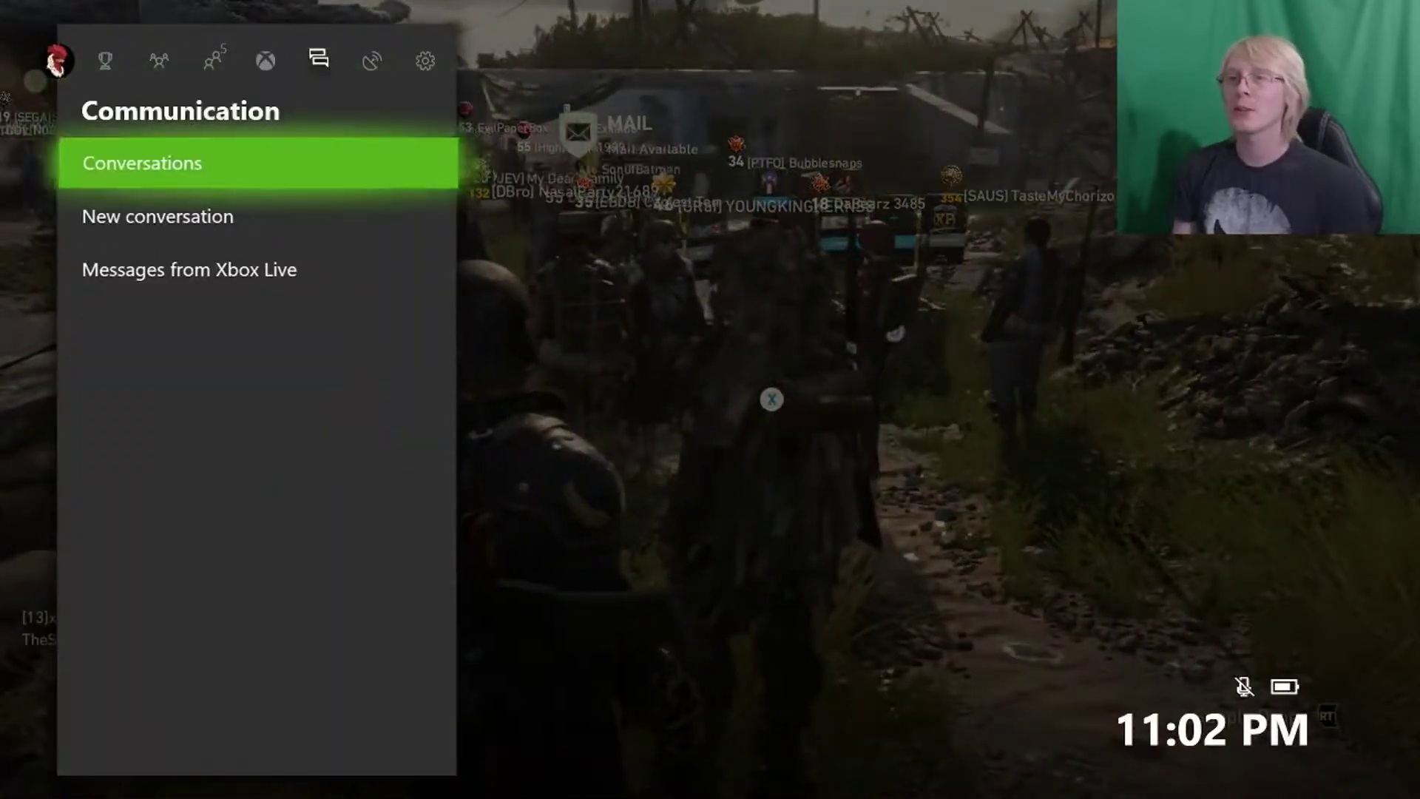
key("Right")
key("Down")
key("Down")
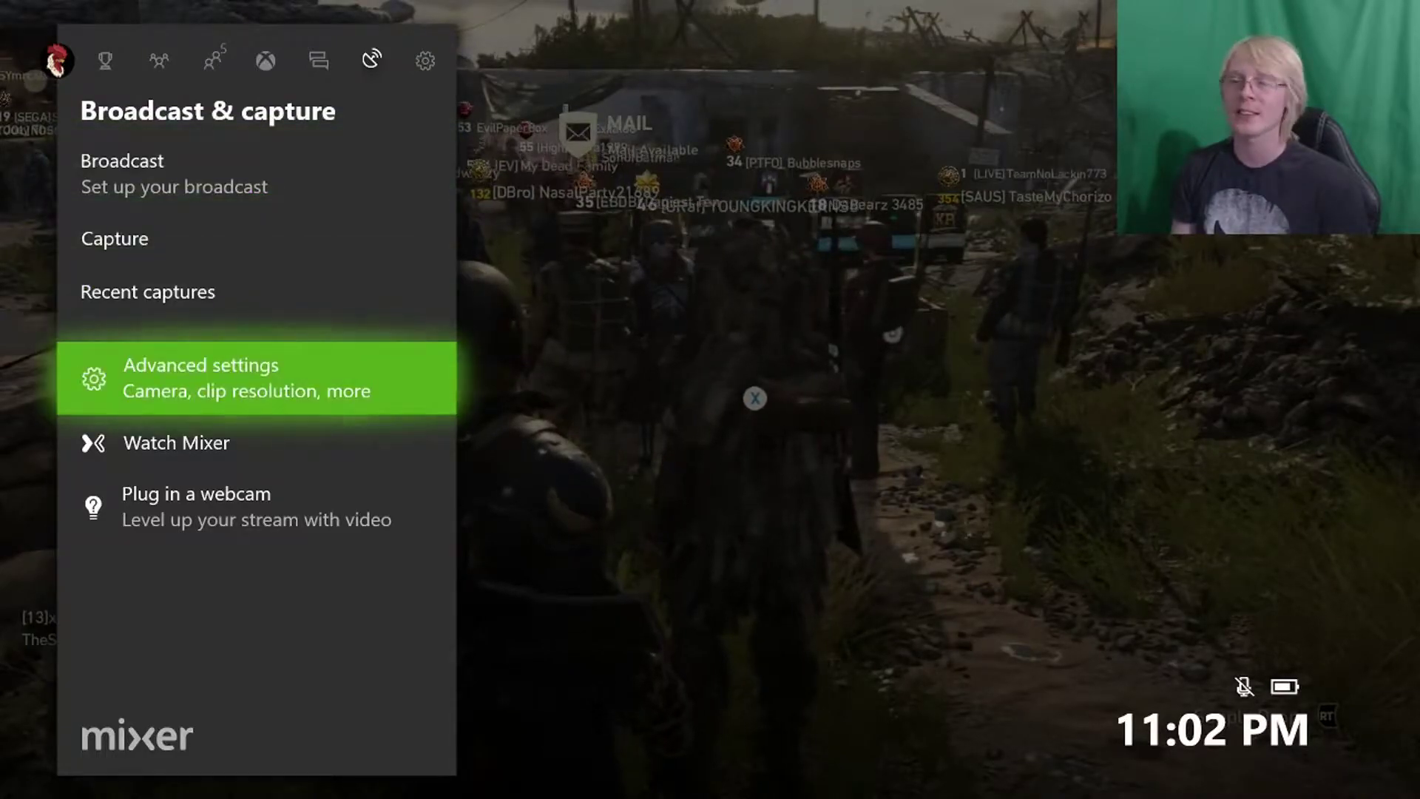
key("Return")
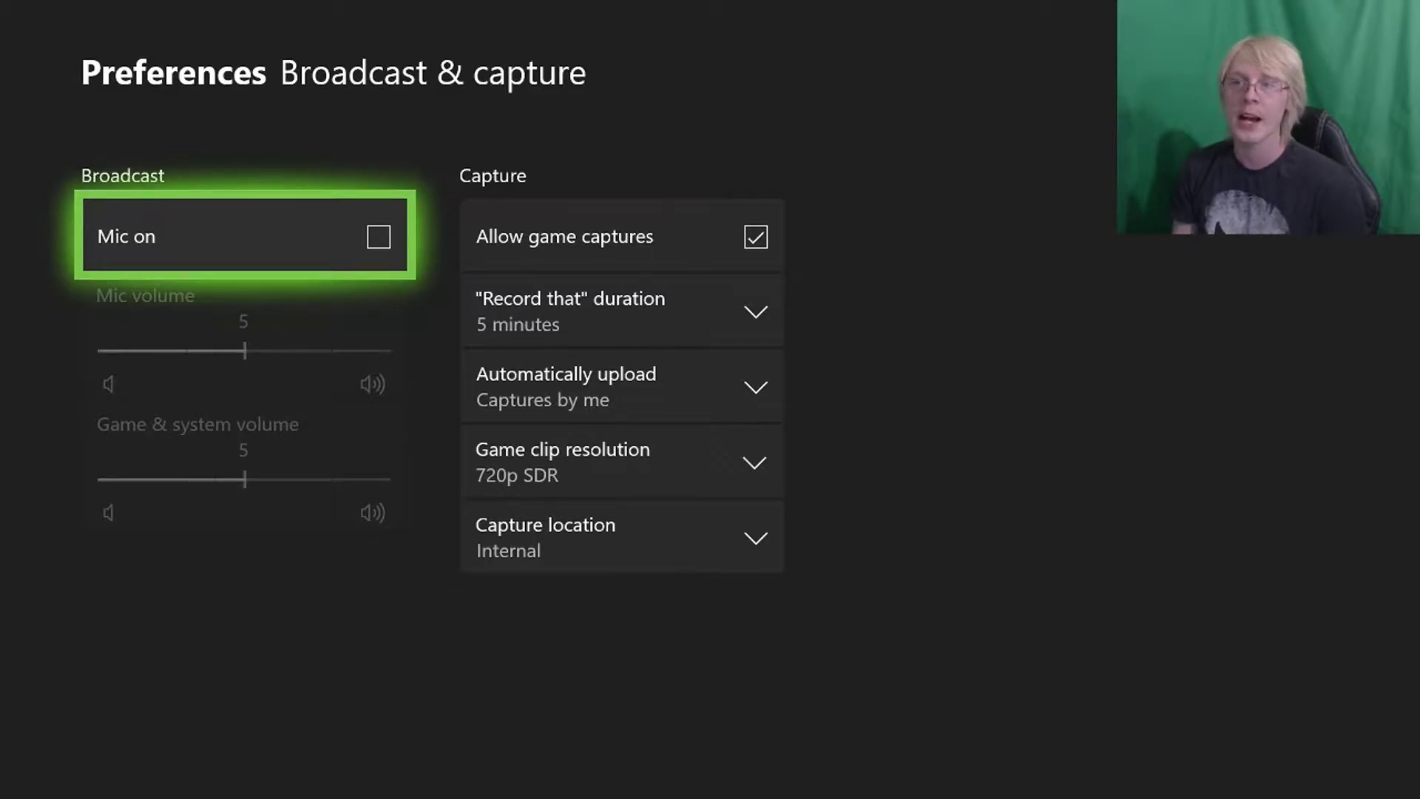
Turn the broadcast microphone on, then back off again.
key("Return")
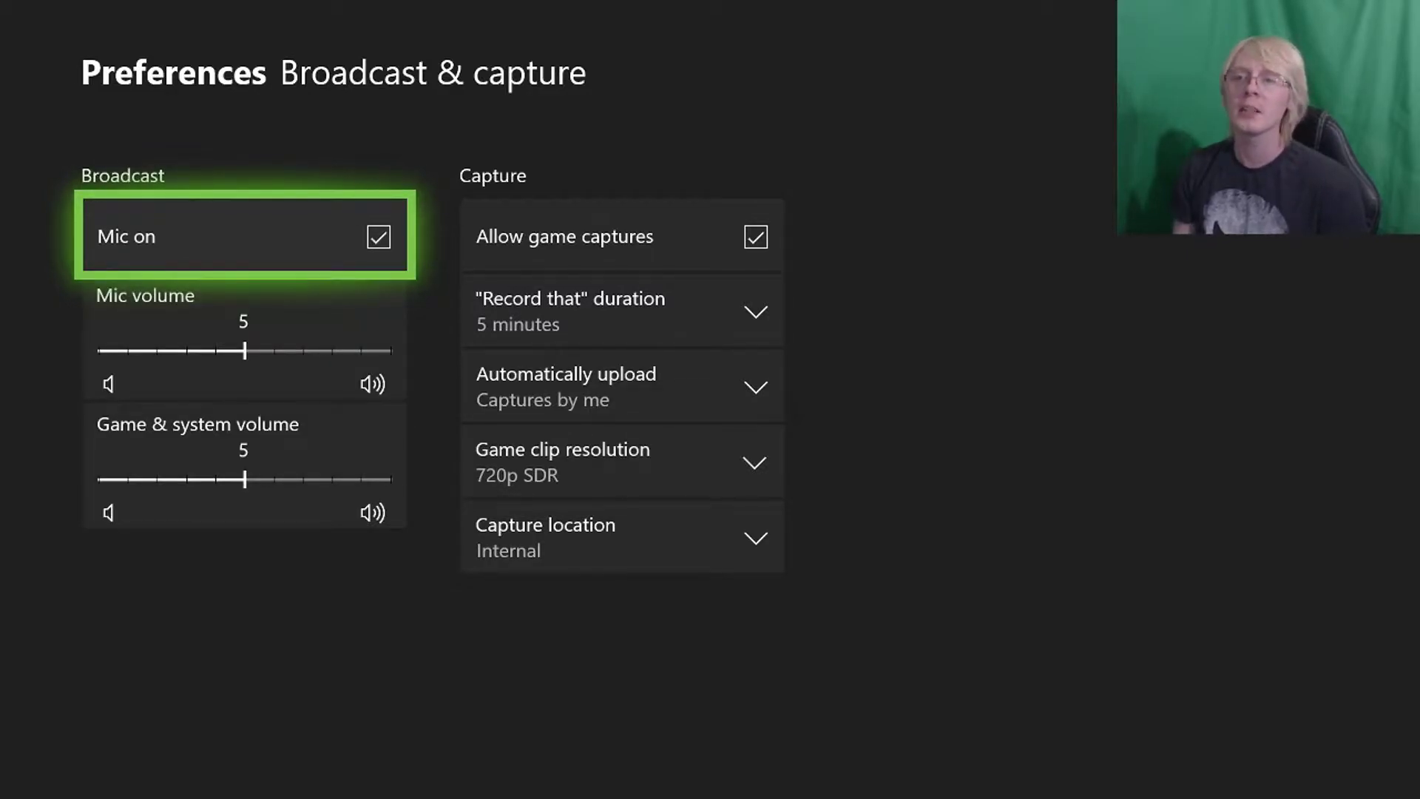
key("Down")
key("Down")
key("Up")
key("Up")
key("Return")
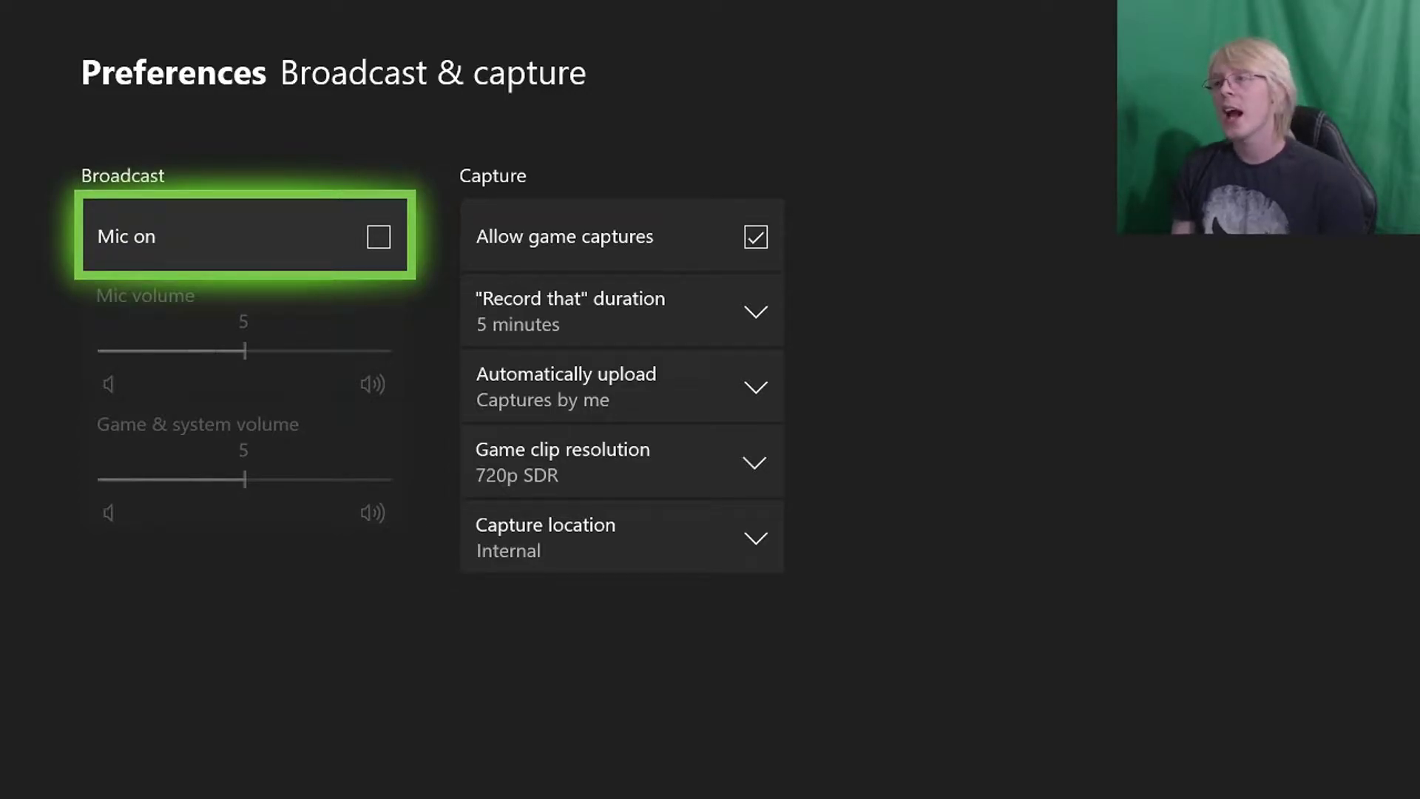
Keep the Record that duration at 5 minutes and move to Game clip resolution.
key("Right")
key("Down")
key("Return")
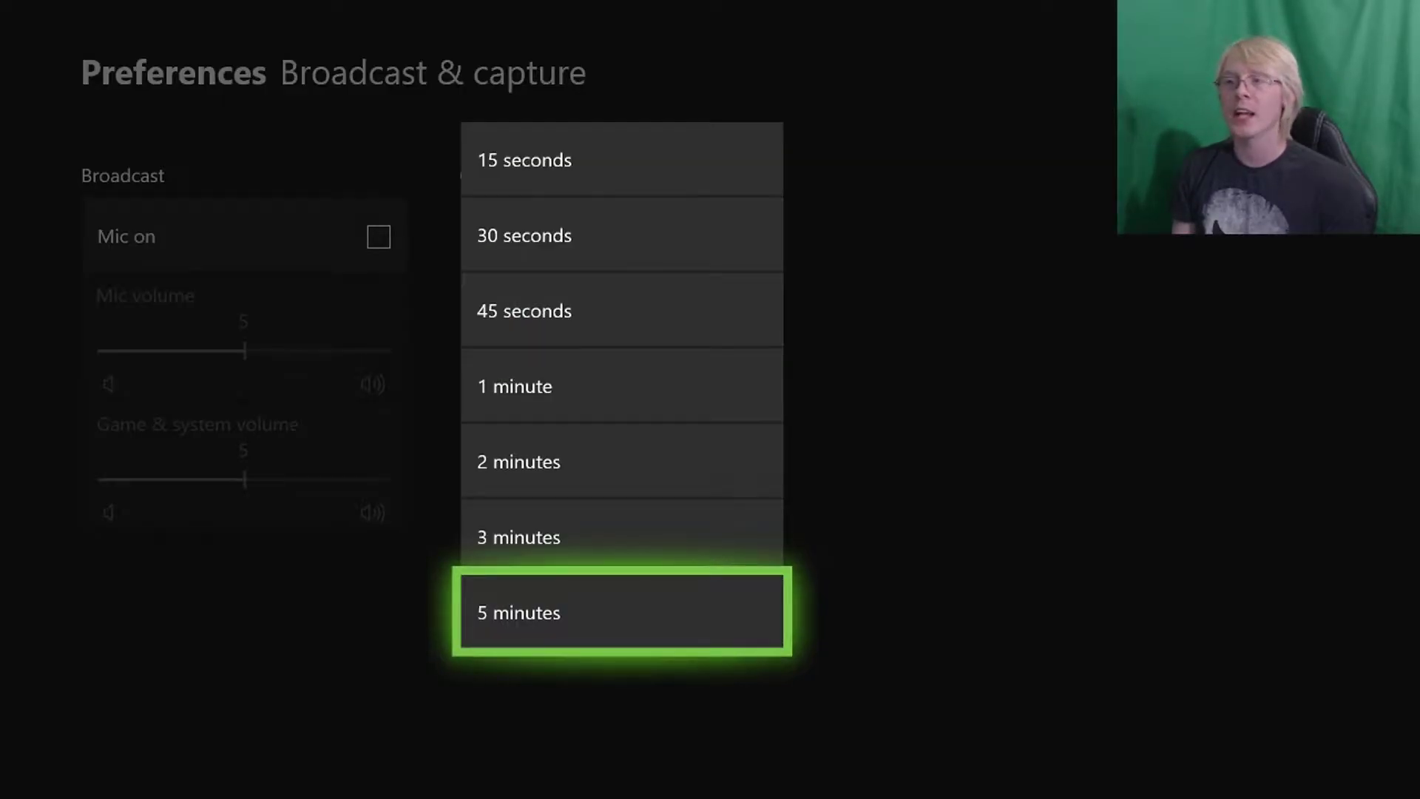
key("Return")
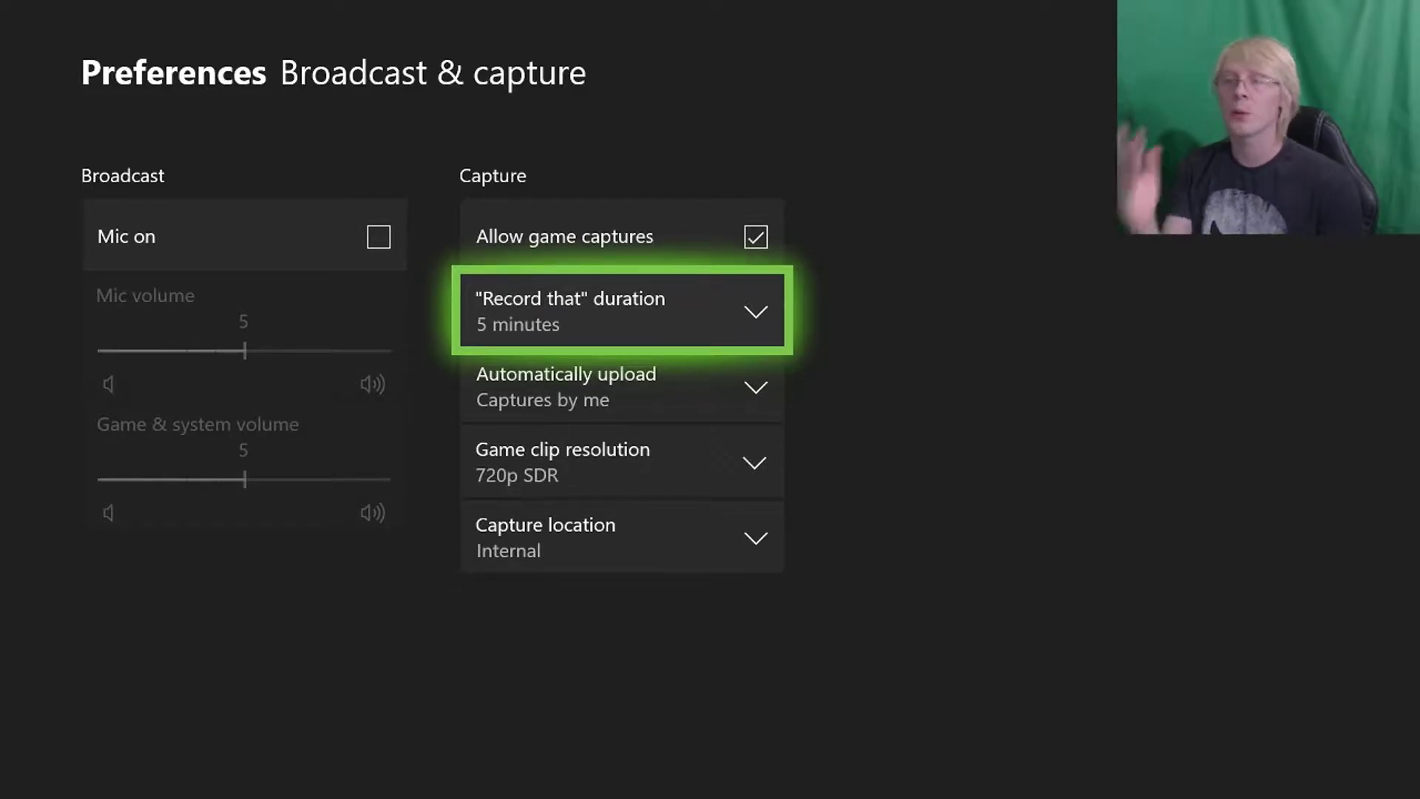
key("Return")
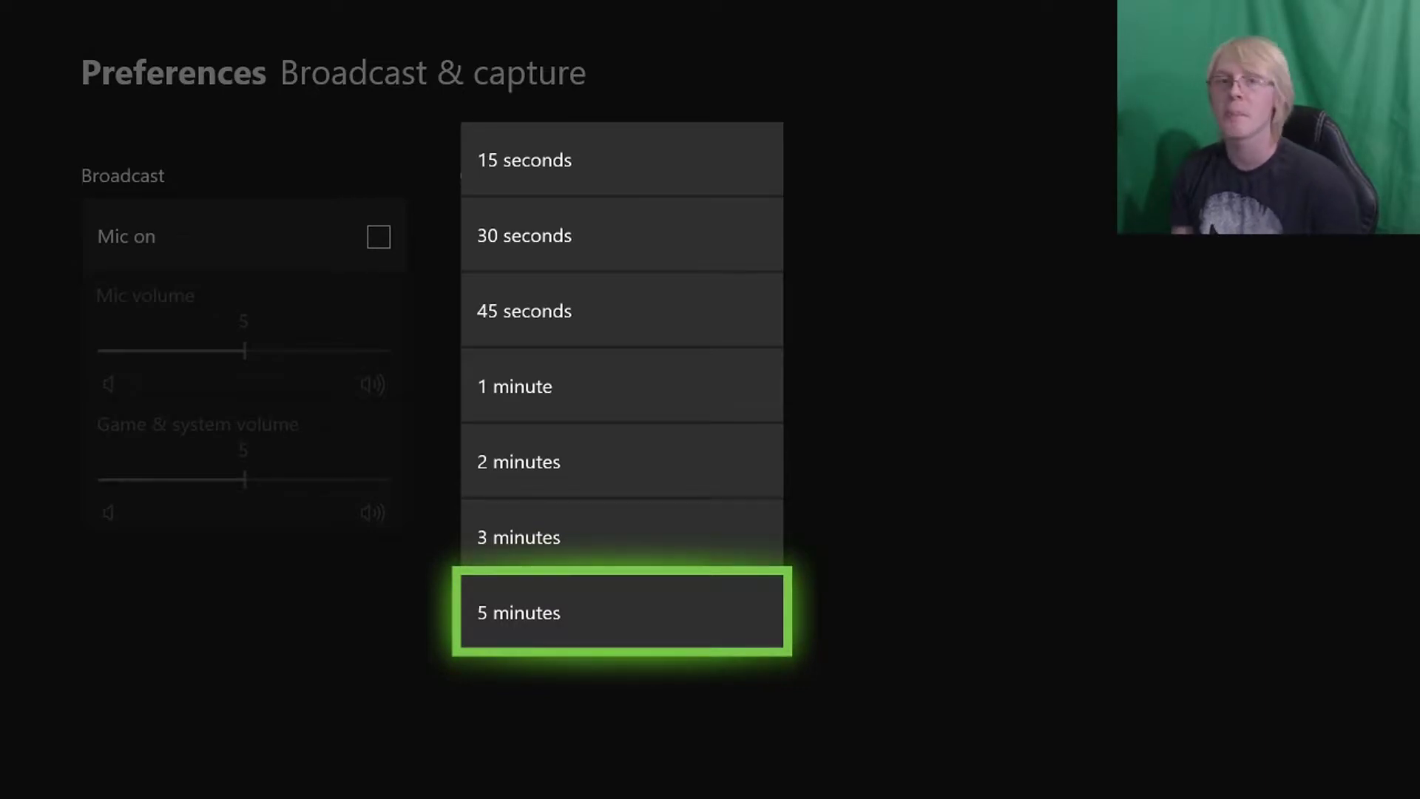
key("Return")
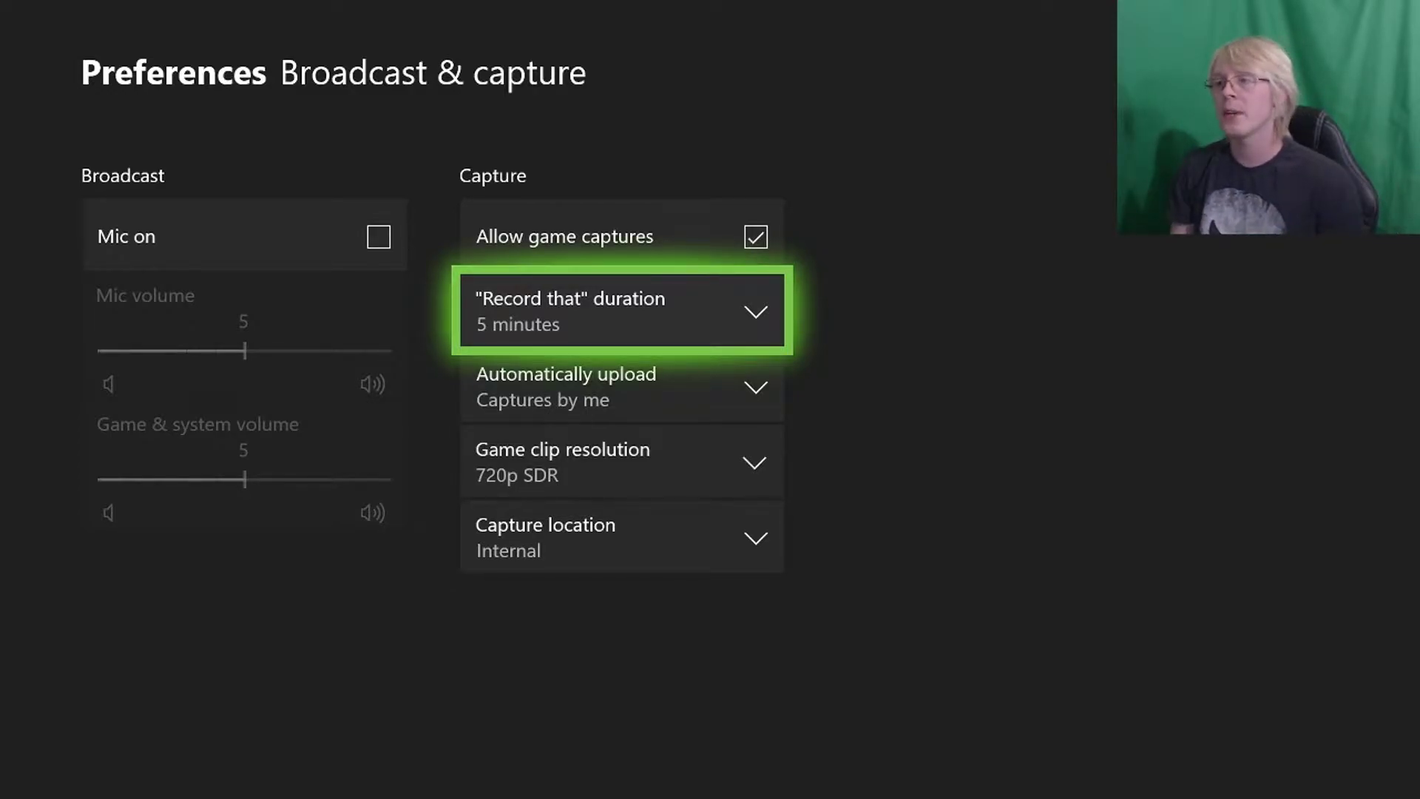
key("Down")
key("Down")
Keep the game clip resolution at 720p SDR.
key("Return")
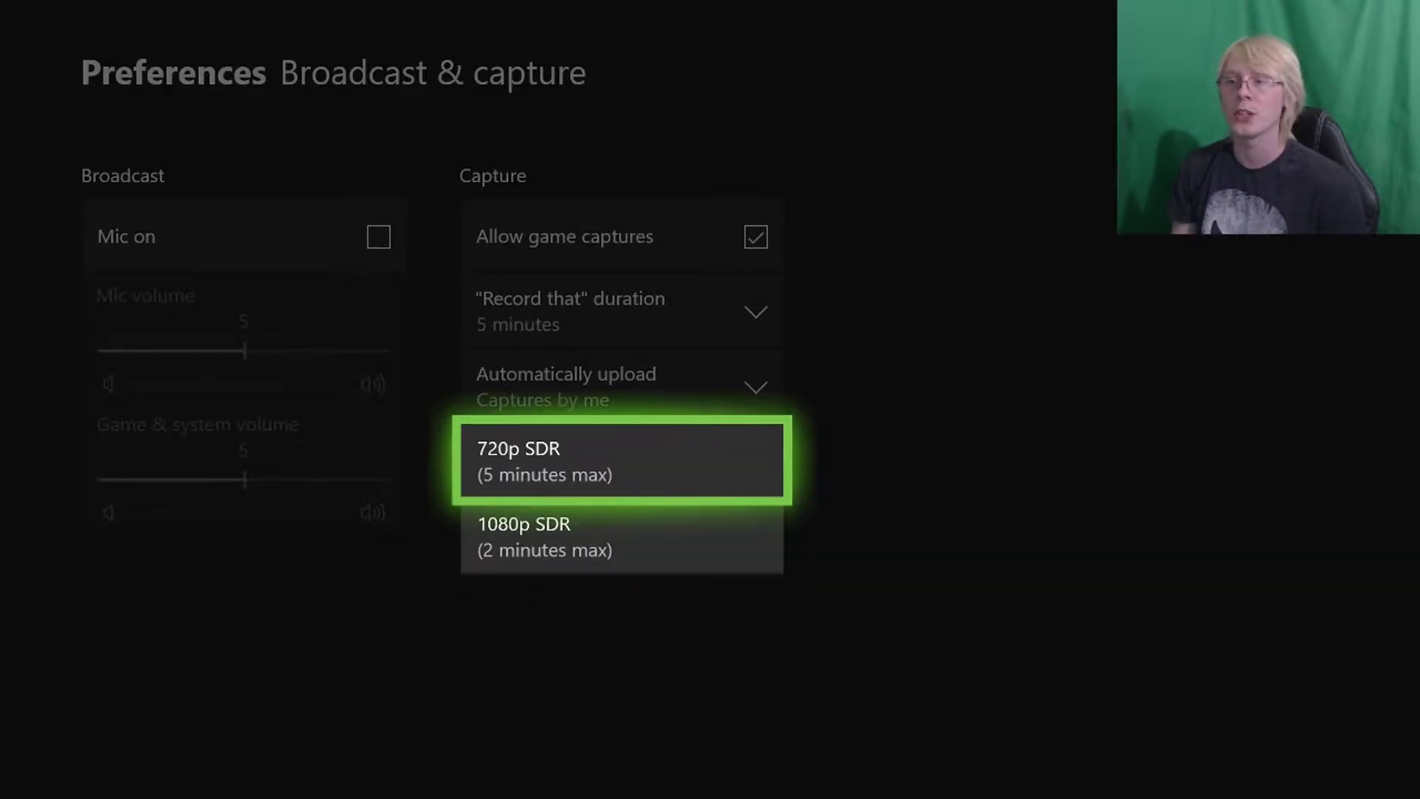
key("Down")
key("Up")
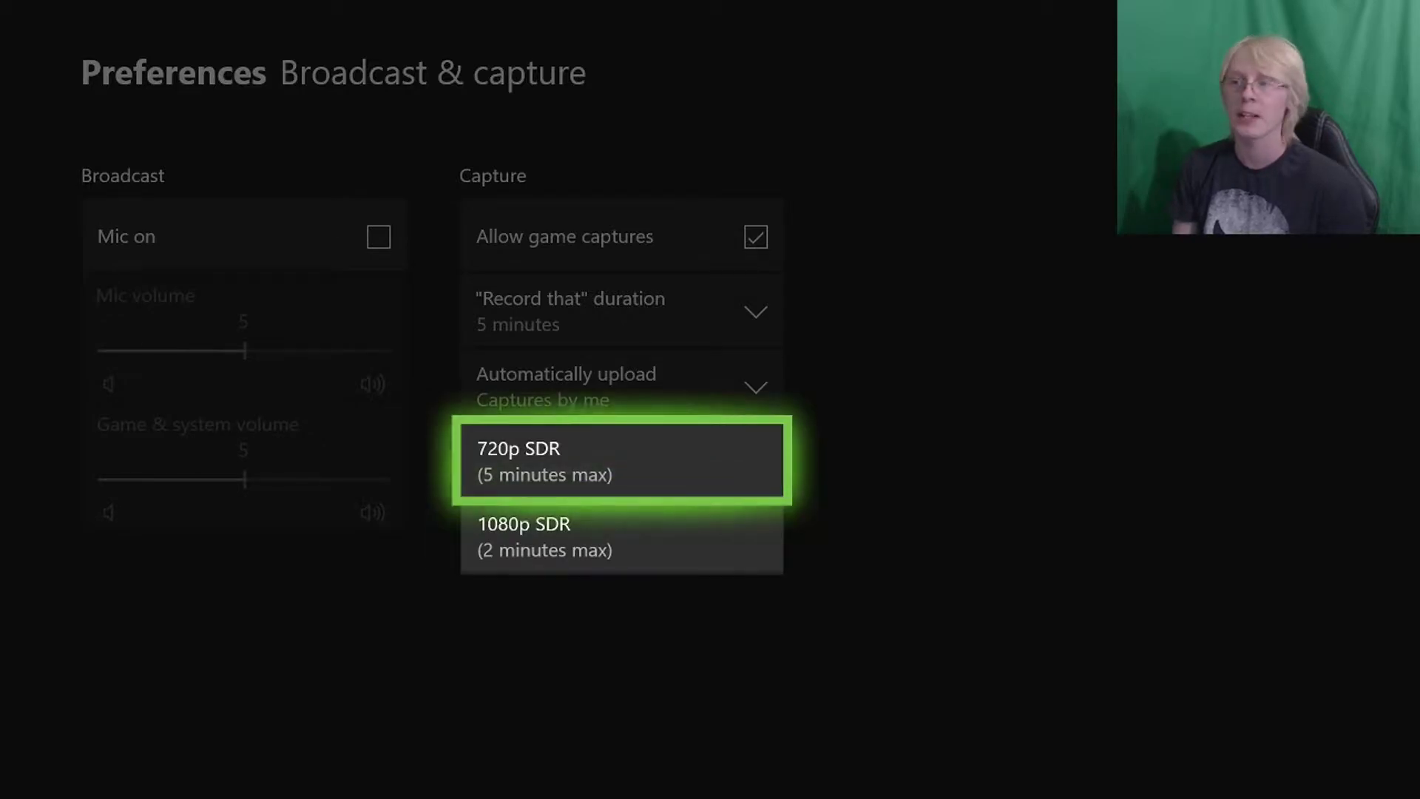
key("Return")
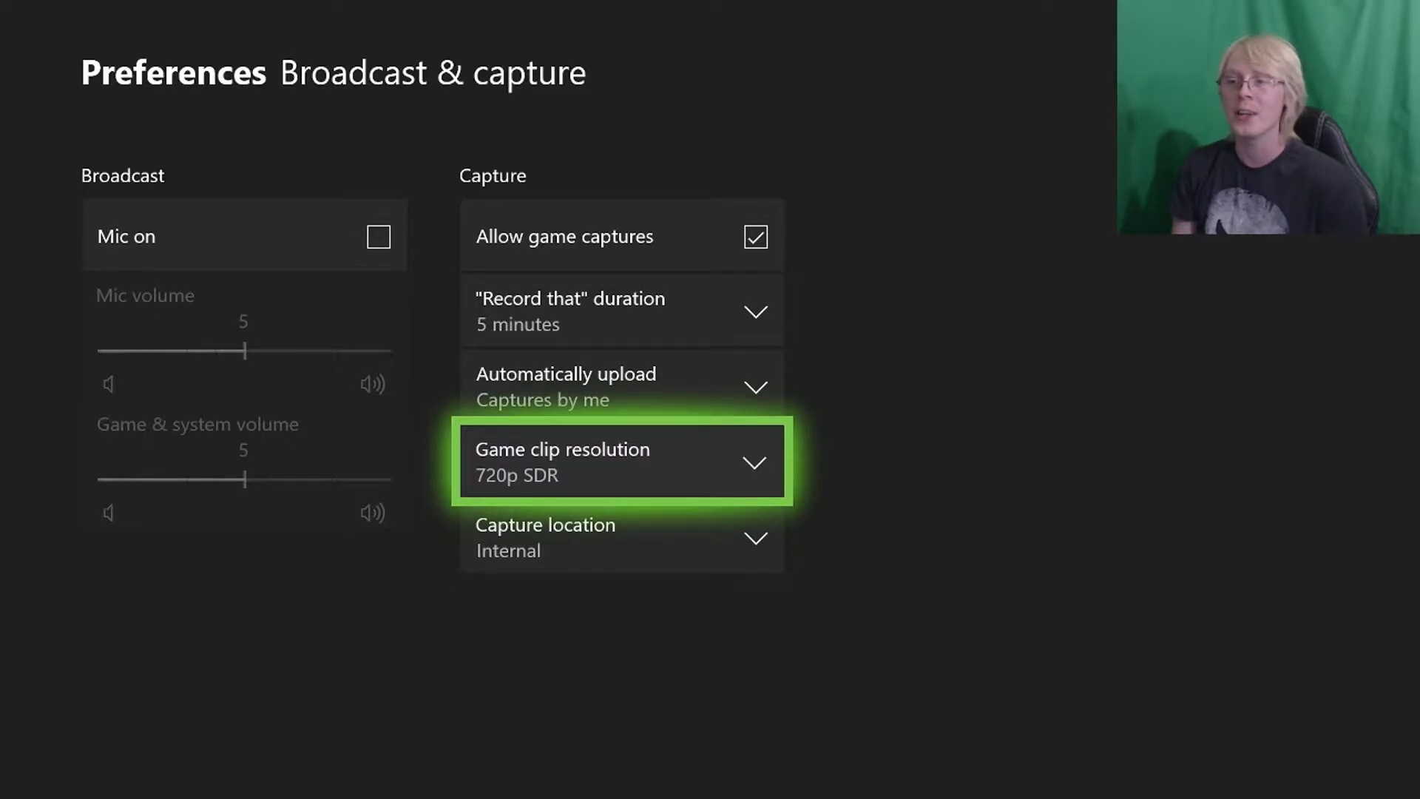
Preview the 1080p SDR option without applying it, then check the Internal capture location.
key("Return")
key("Down")
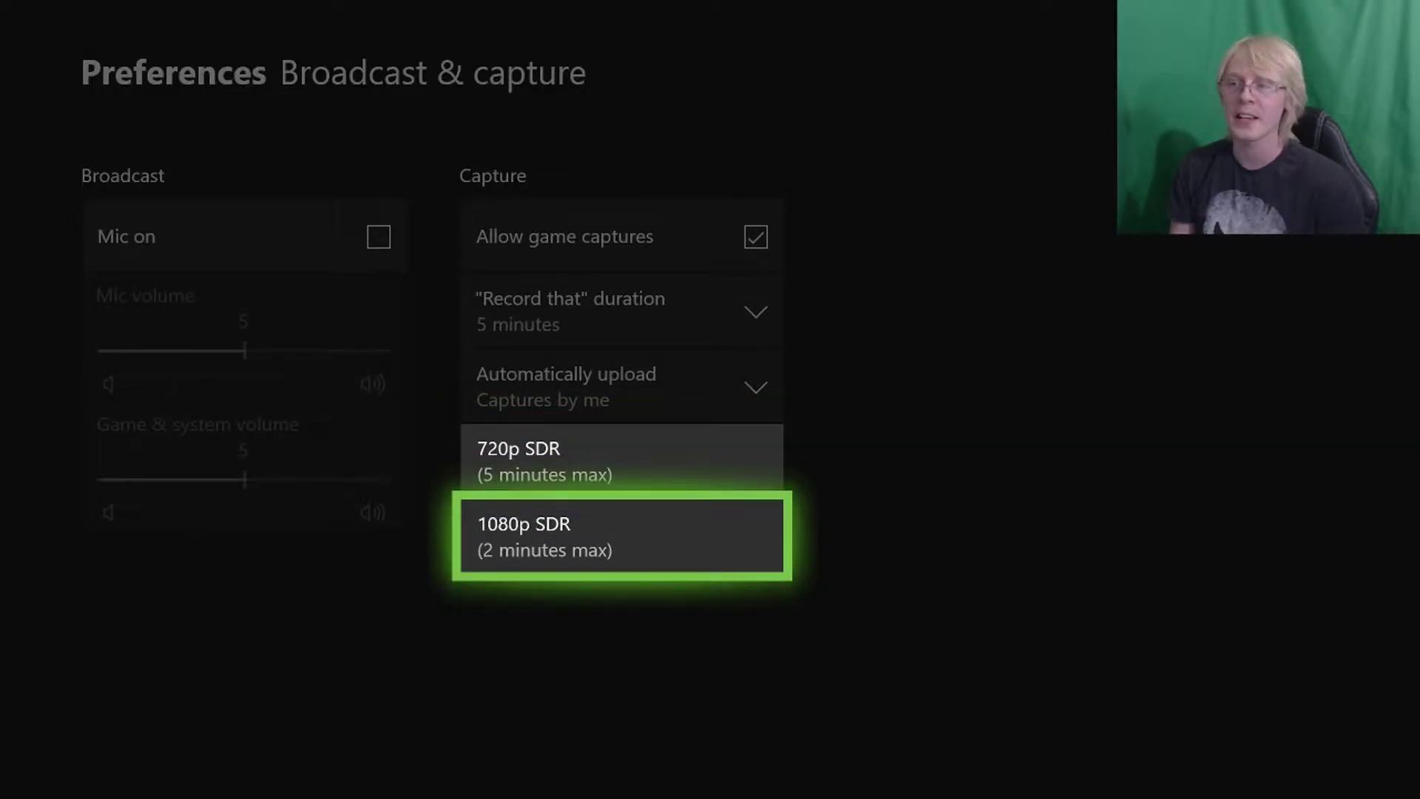
key("Escape")
key("Down")
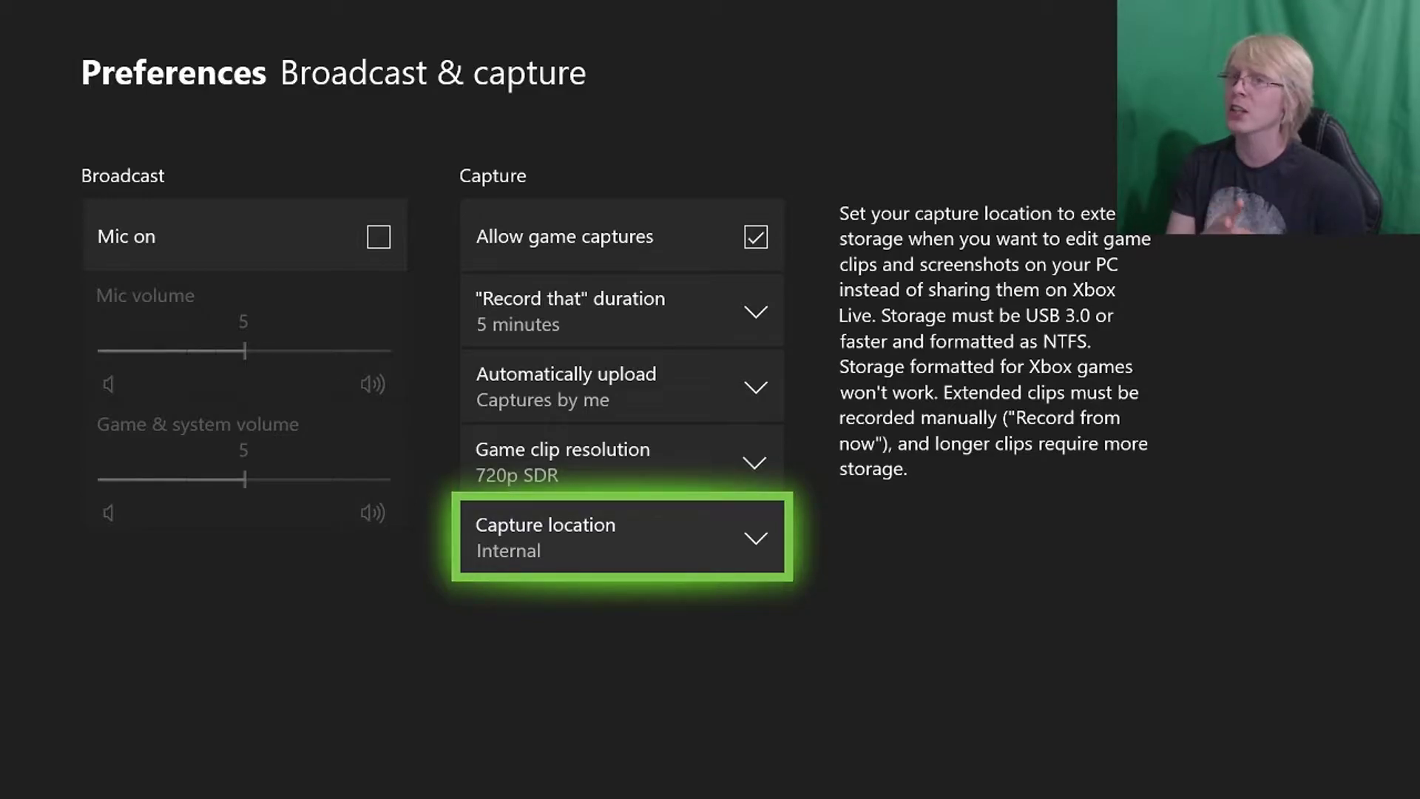
key("Up")
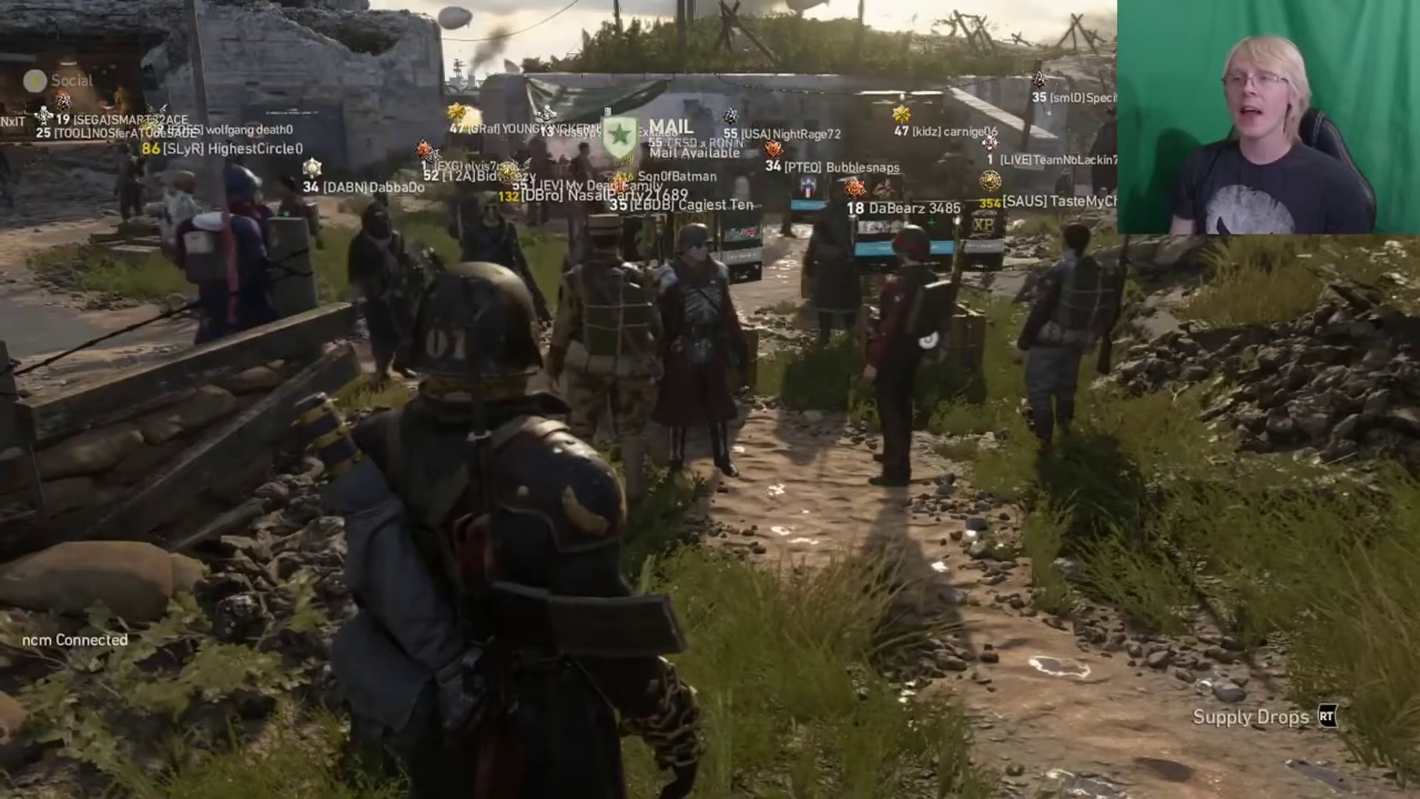
Reopen the guide's Capture menu for Call of Duty: WWII.
key("super")
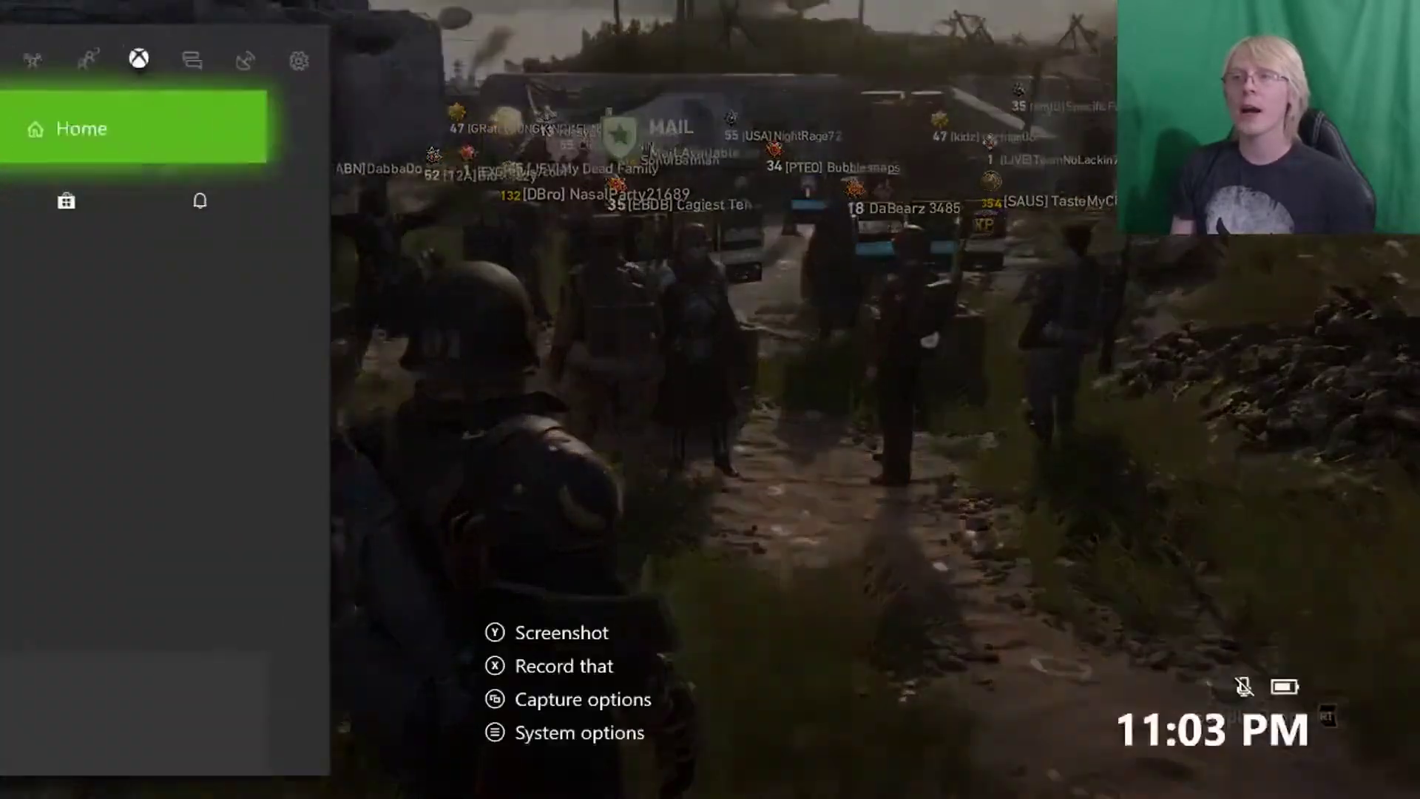
key("Right")
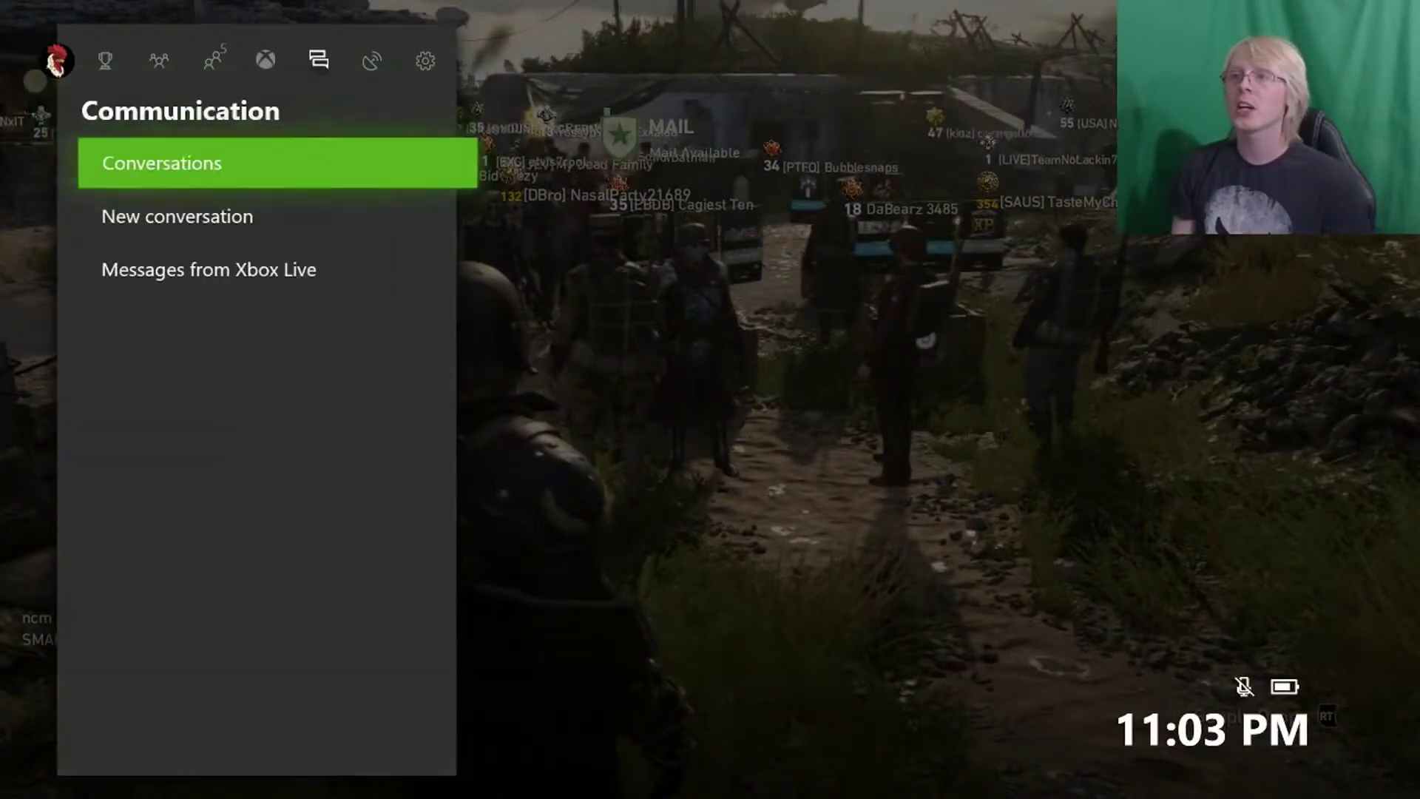
key("Right")
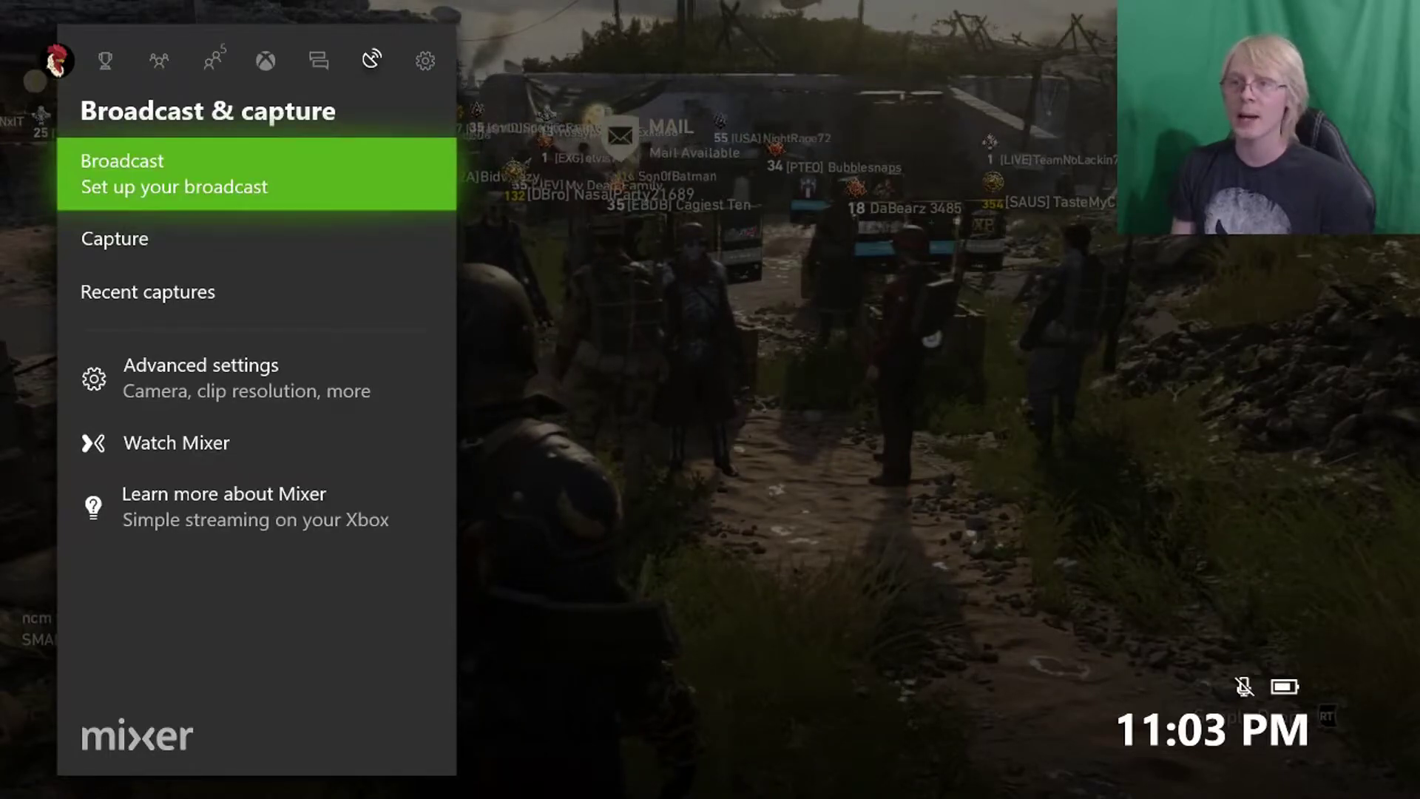
key("Down")
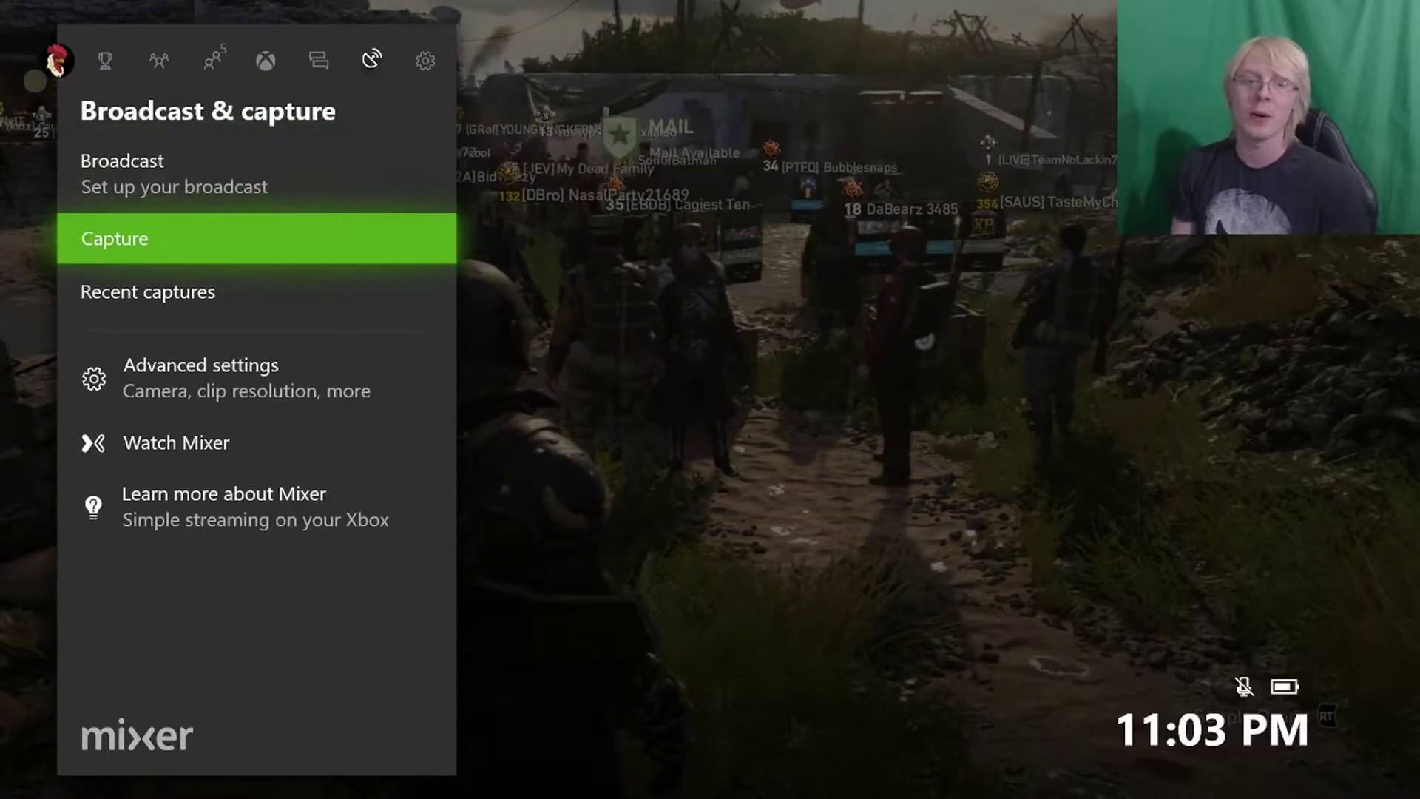
key("Return")
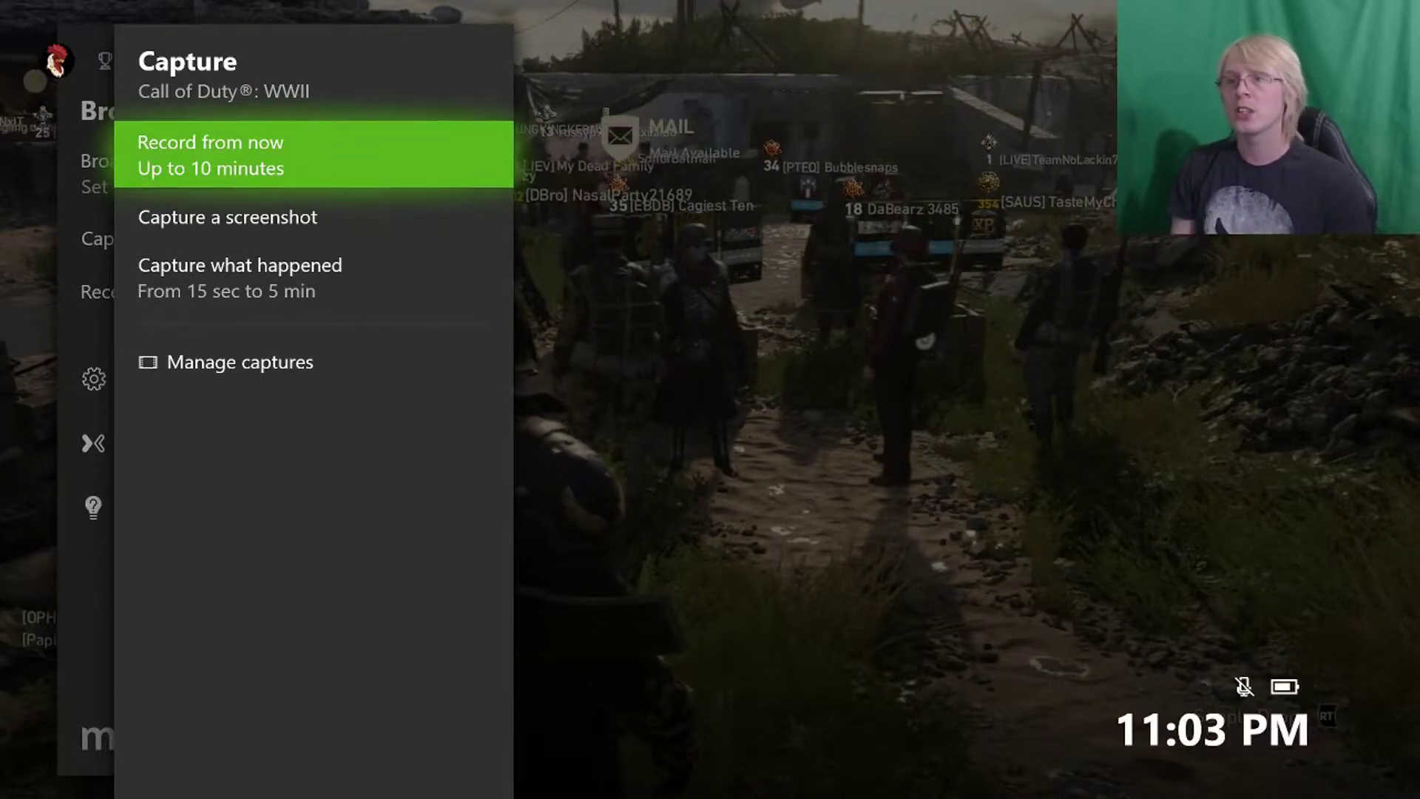
Browse the Capture what happened durations up to 5 minutes, then start recording from now.
key("Down")
key("Down")
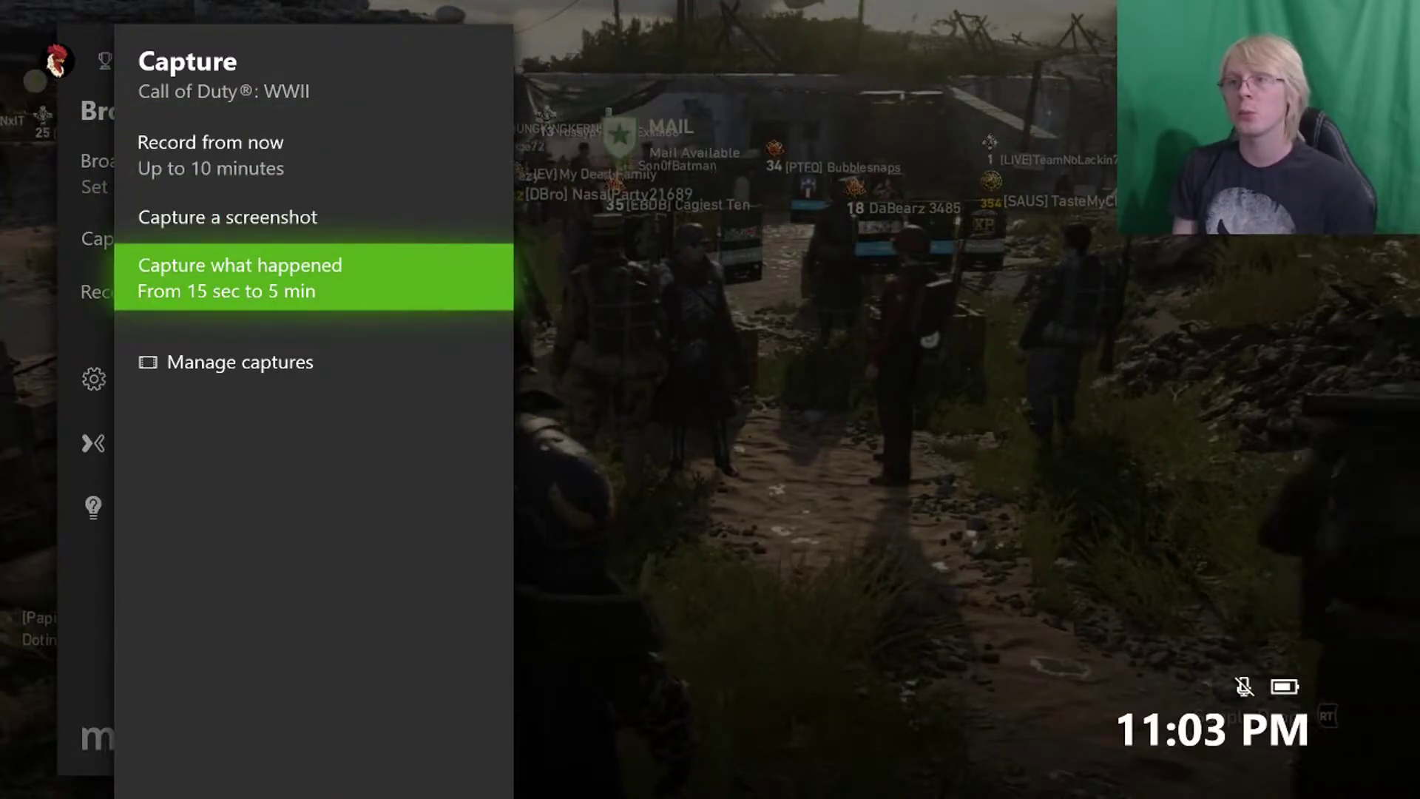
key("Return")
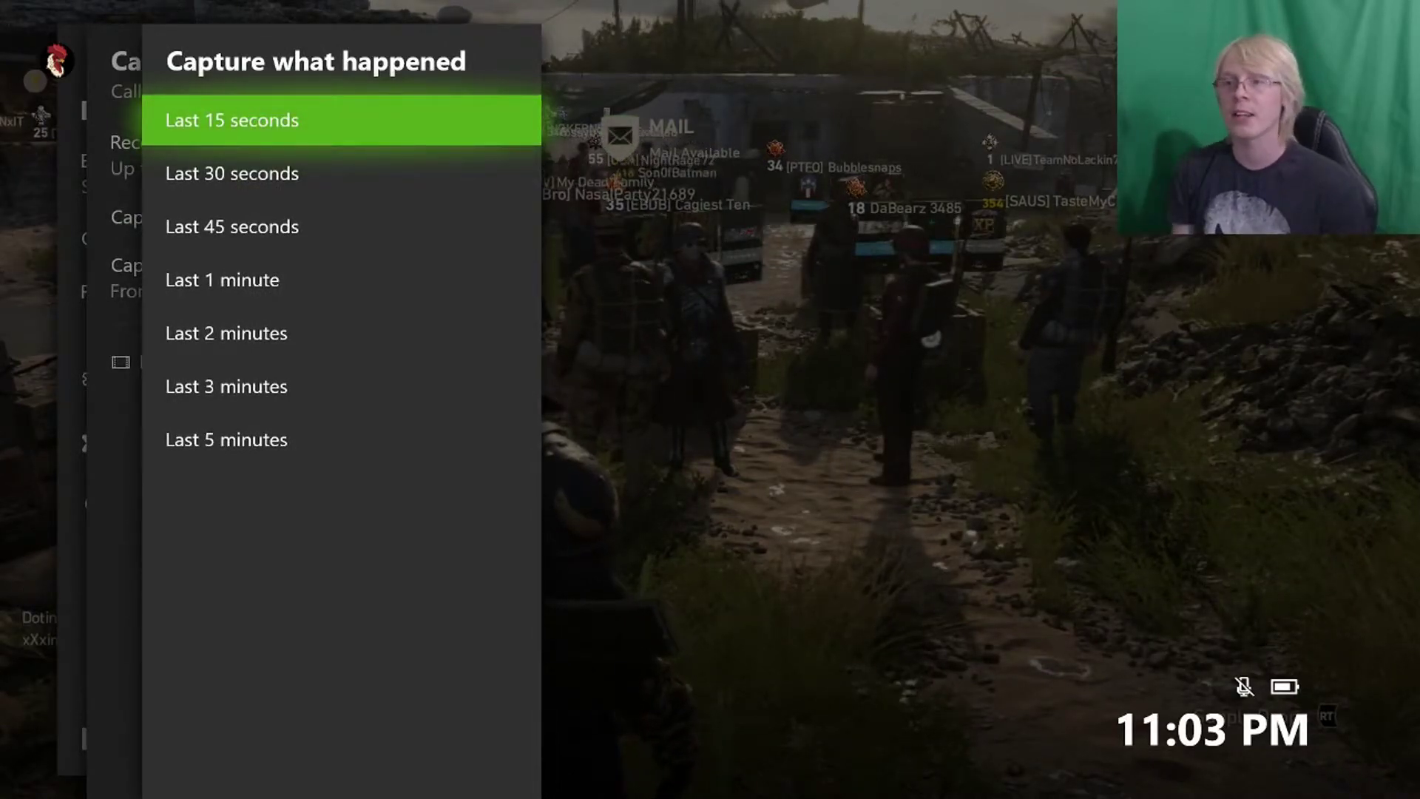
key("Down")
key("Down")
key("Down")
key("Down")
key("Down")
key("Down")
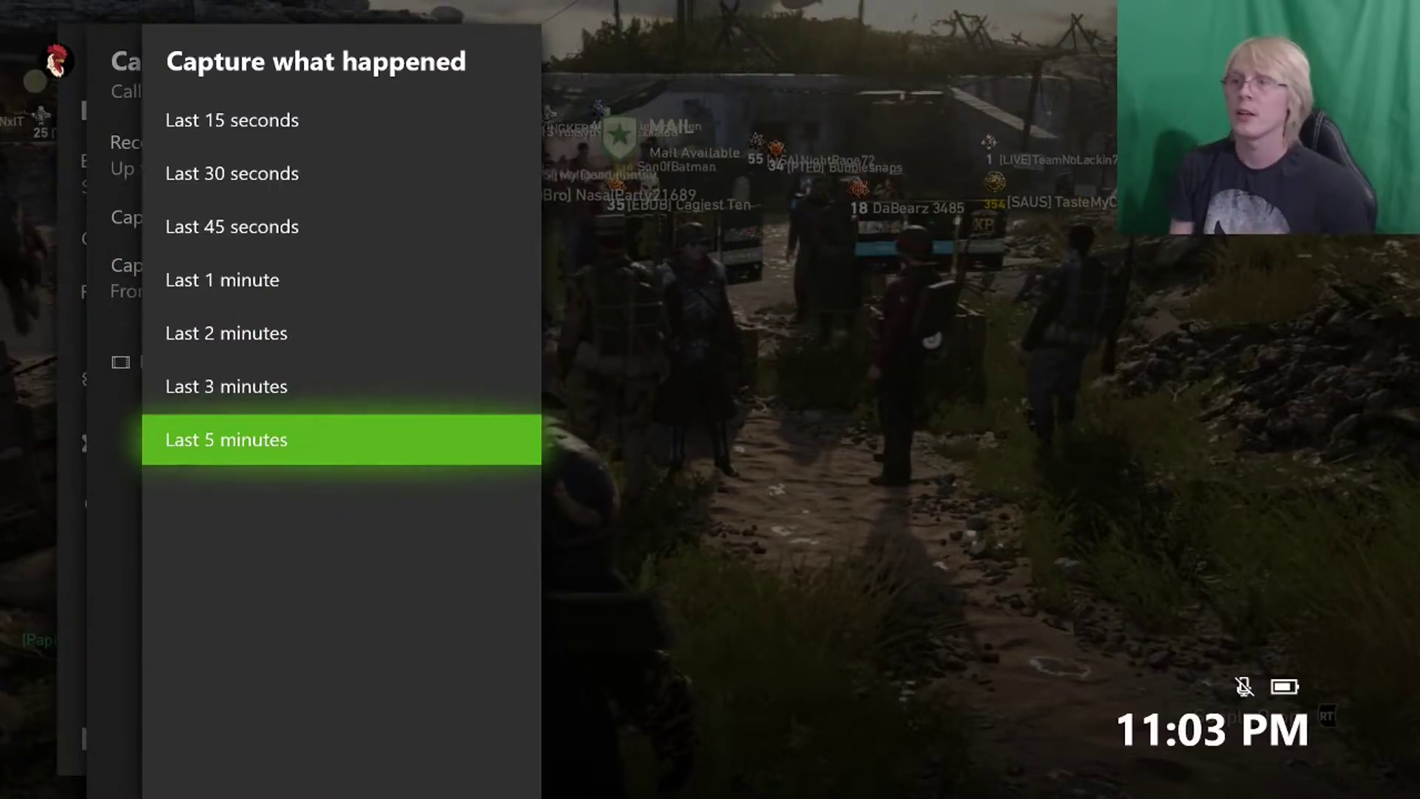
key("Escape")
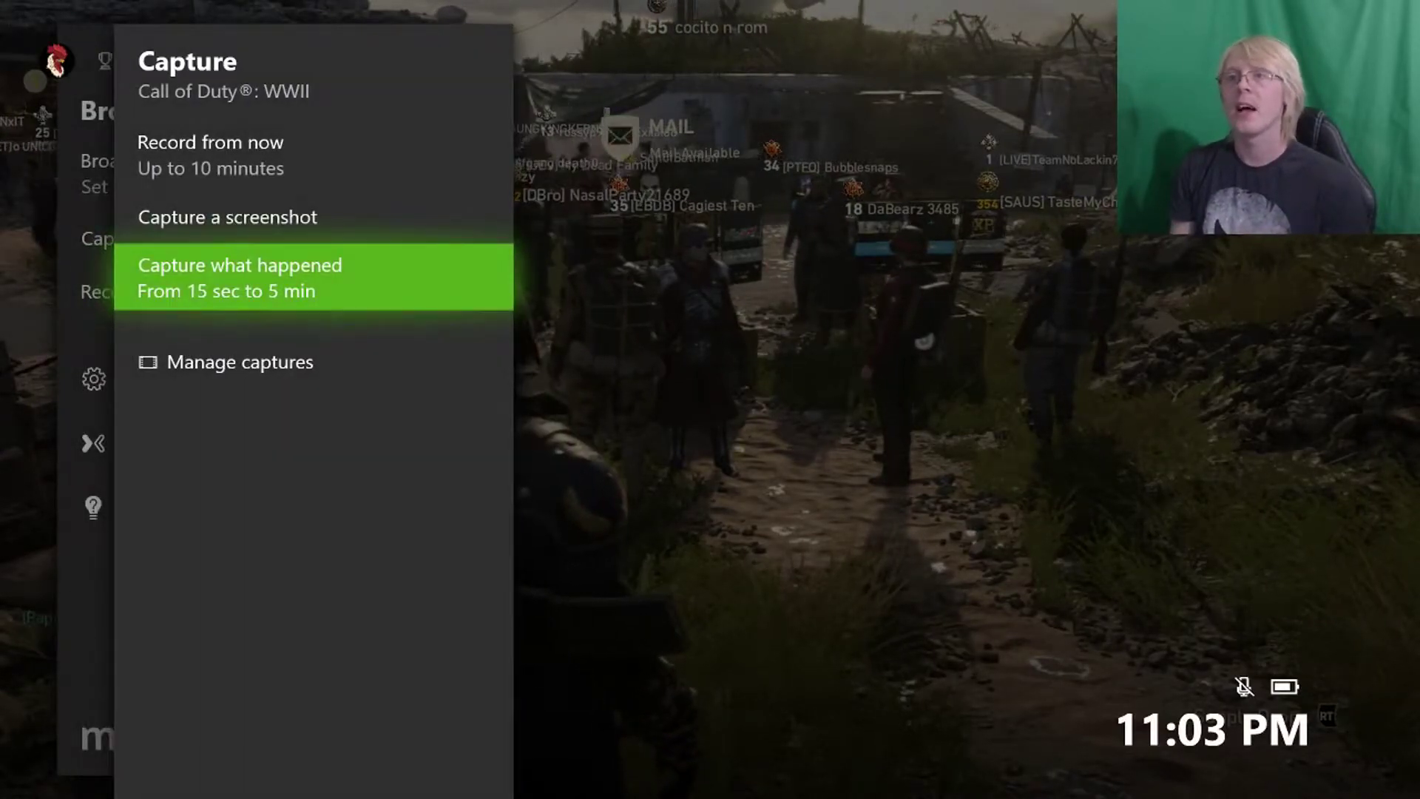
key("Up")
key("Up")
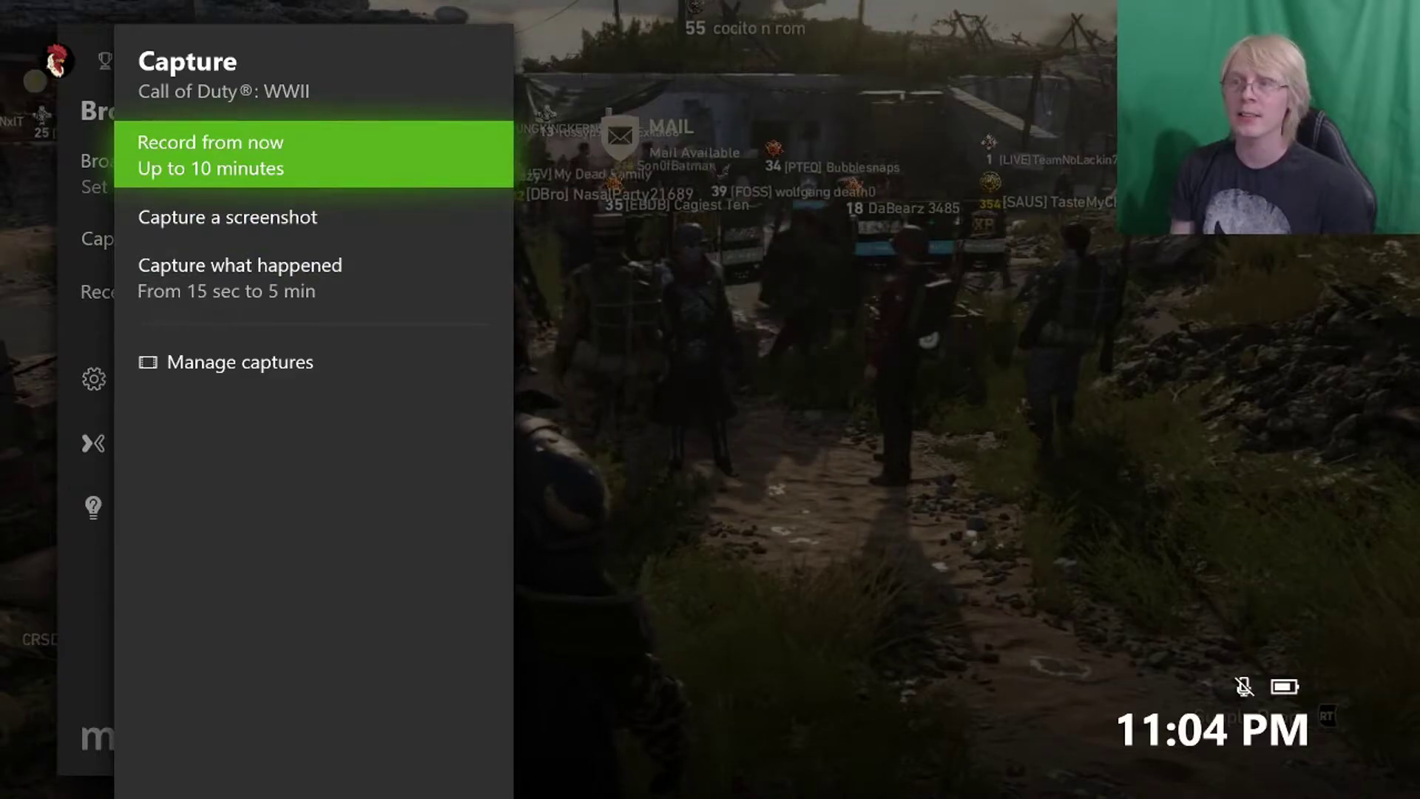
key("Return")
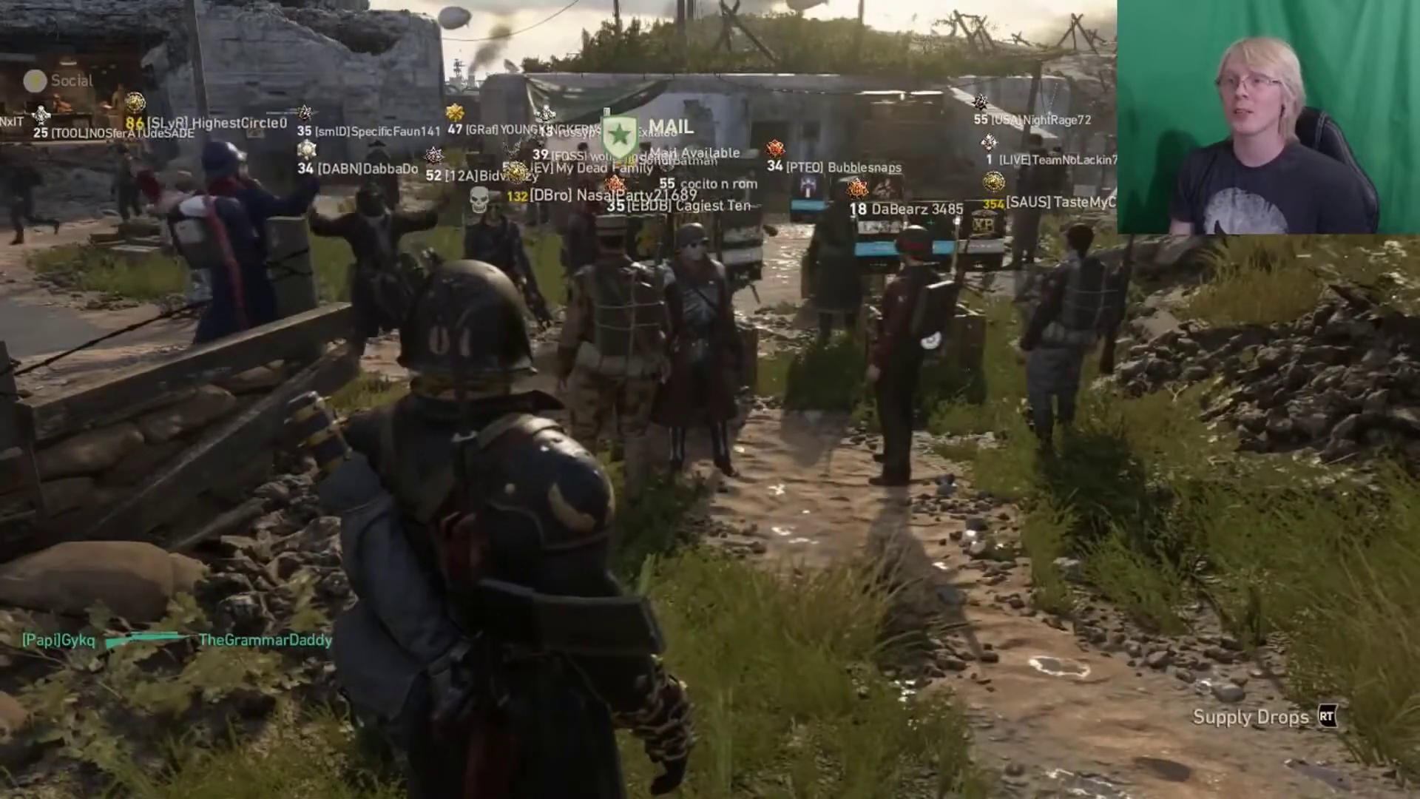
Stop the running game clip recording from Broadcast & capture at 0:15.
key("super")
key("Right")
key("Right")
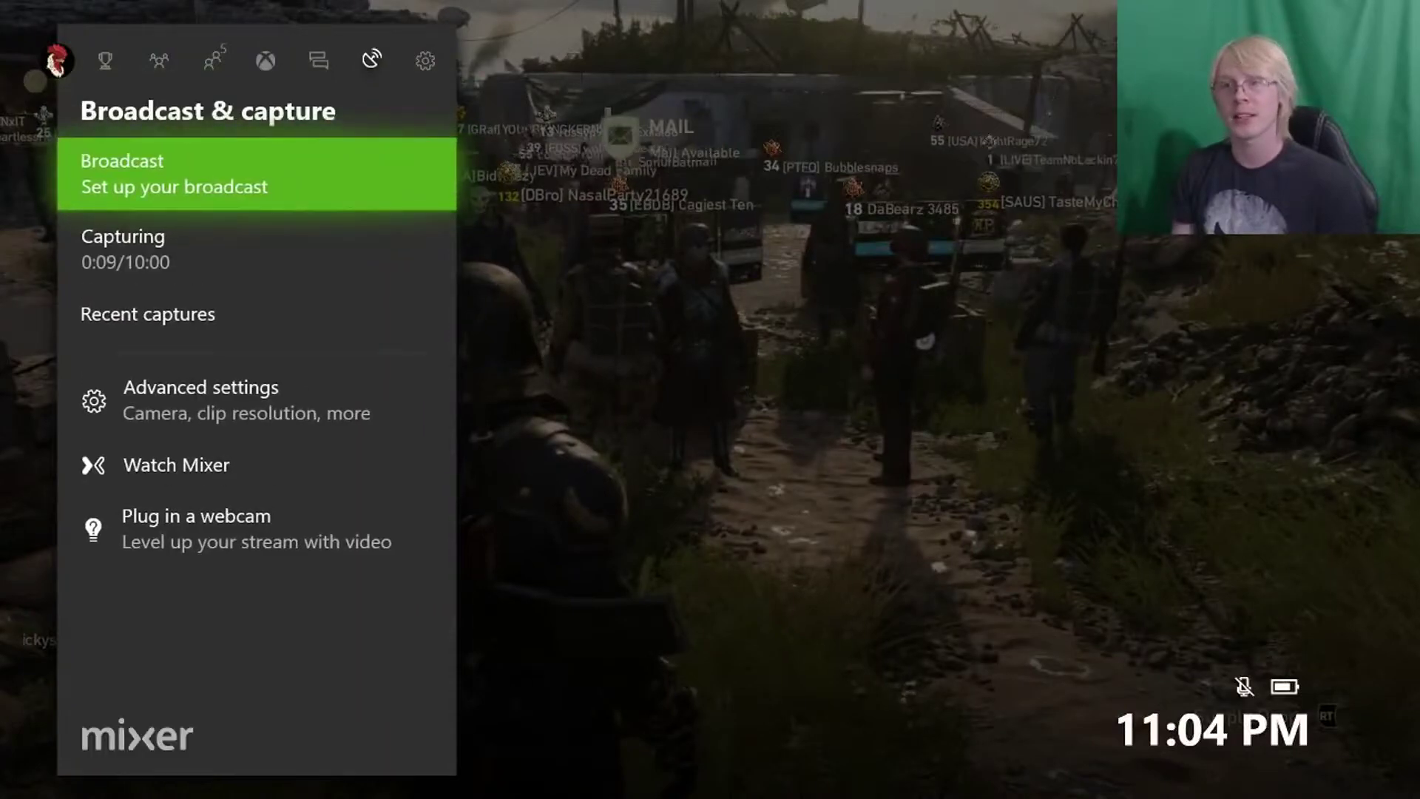
key("Down")
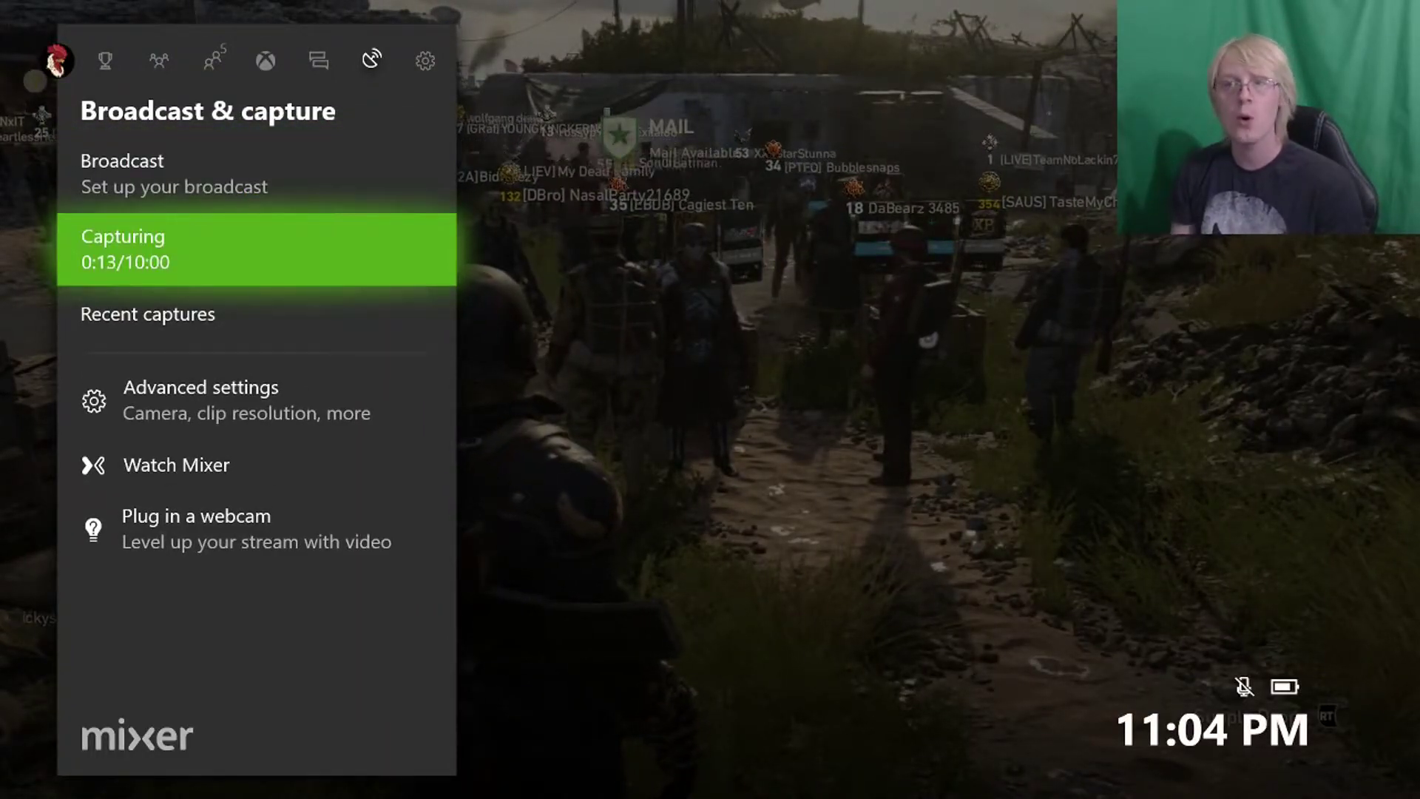
key("Return")
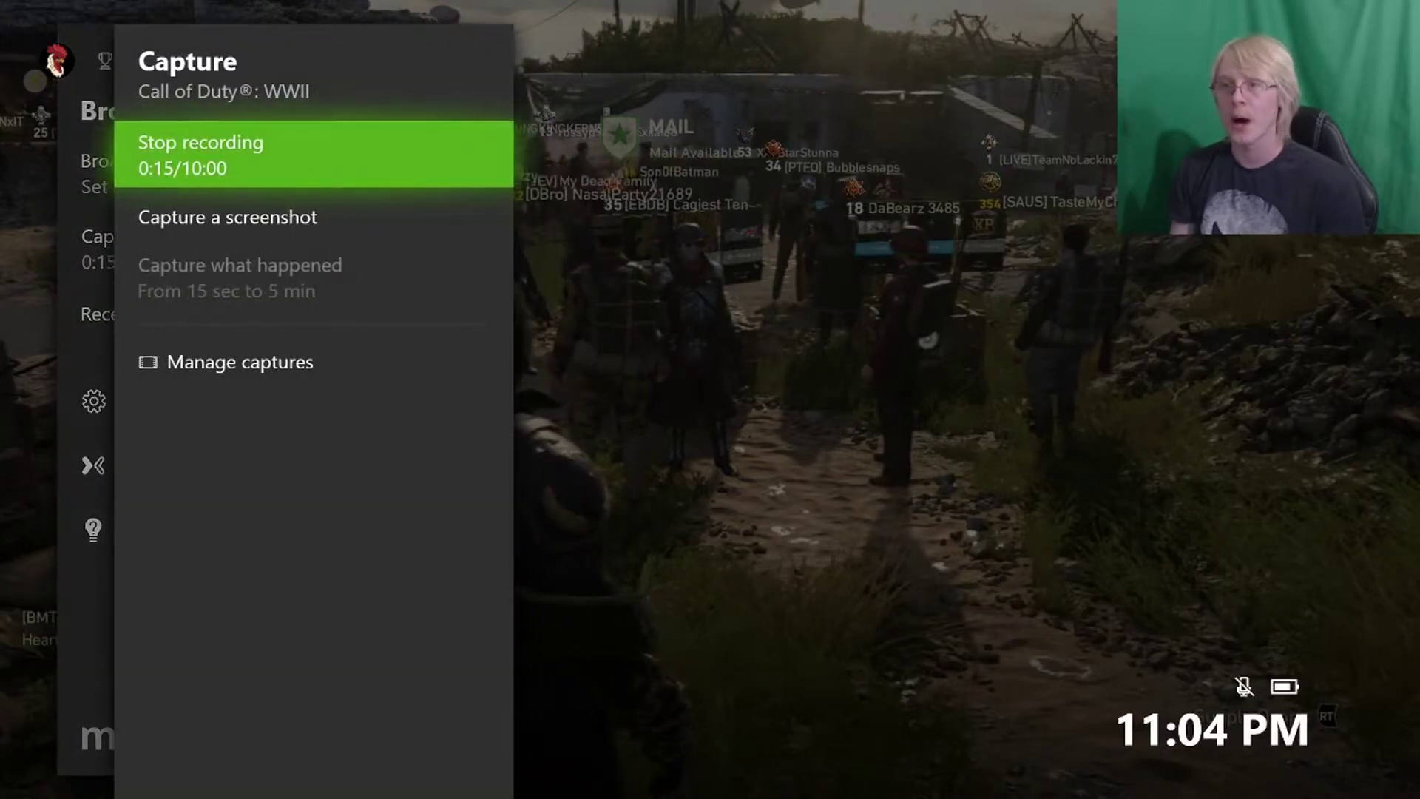
key("Return")
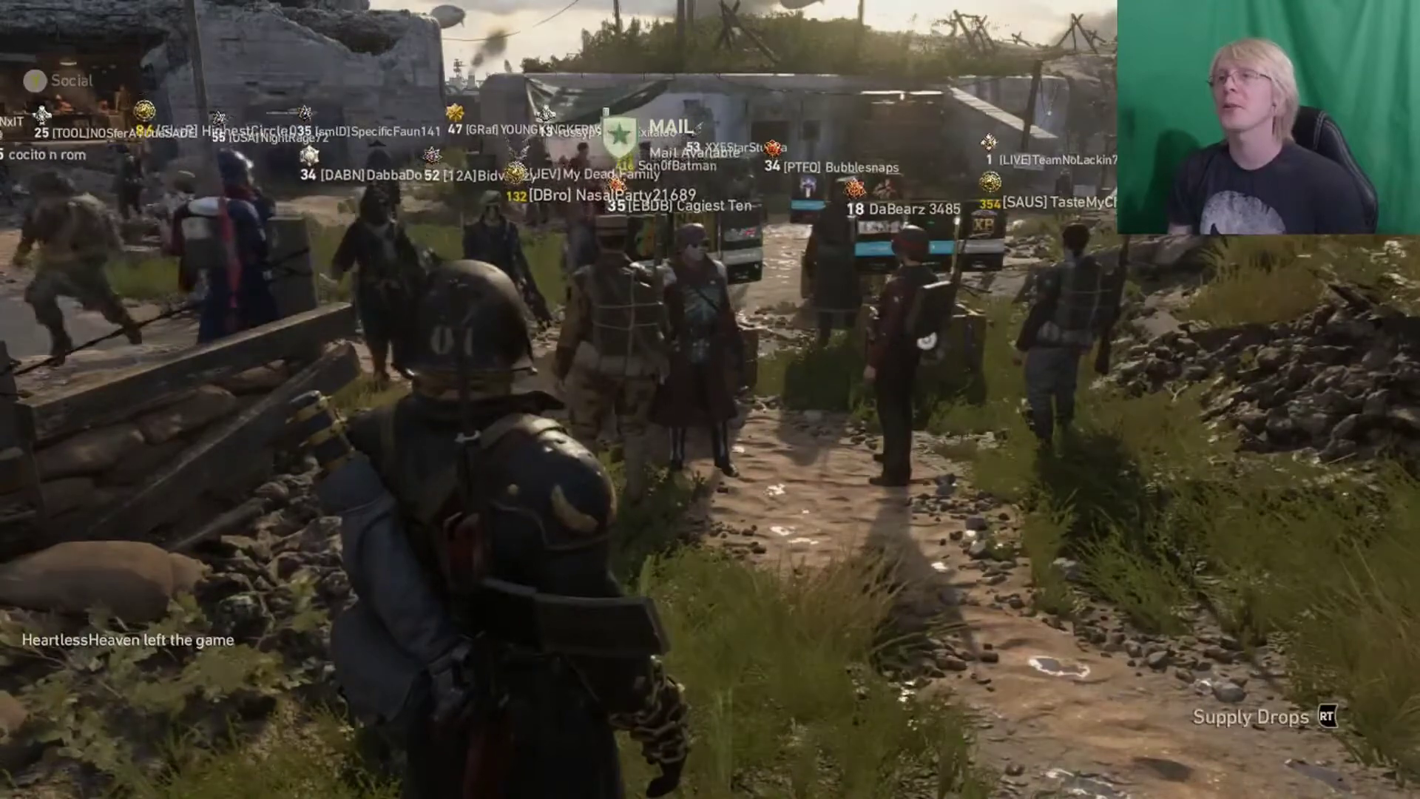
key("super")
Open the full list of all captures from Recent captures.
key("Right")
key("Right")
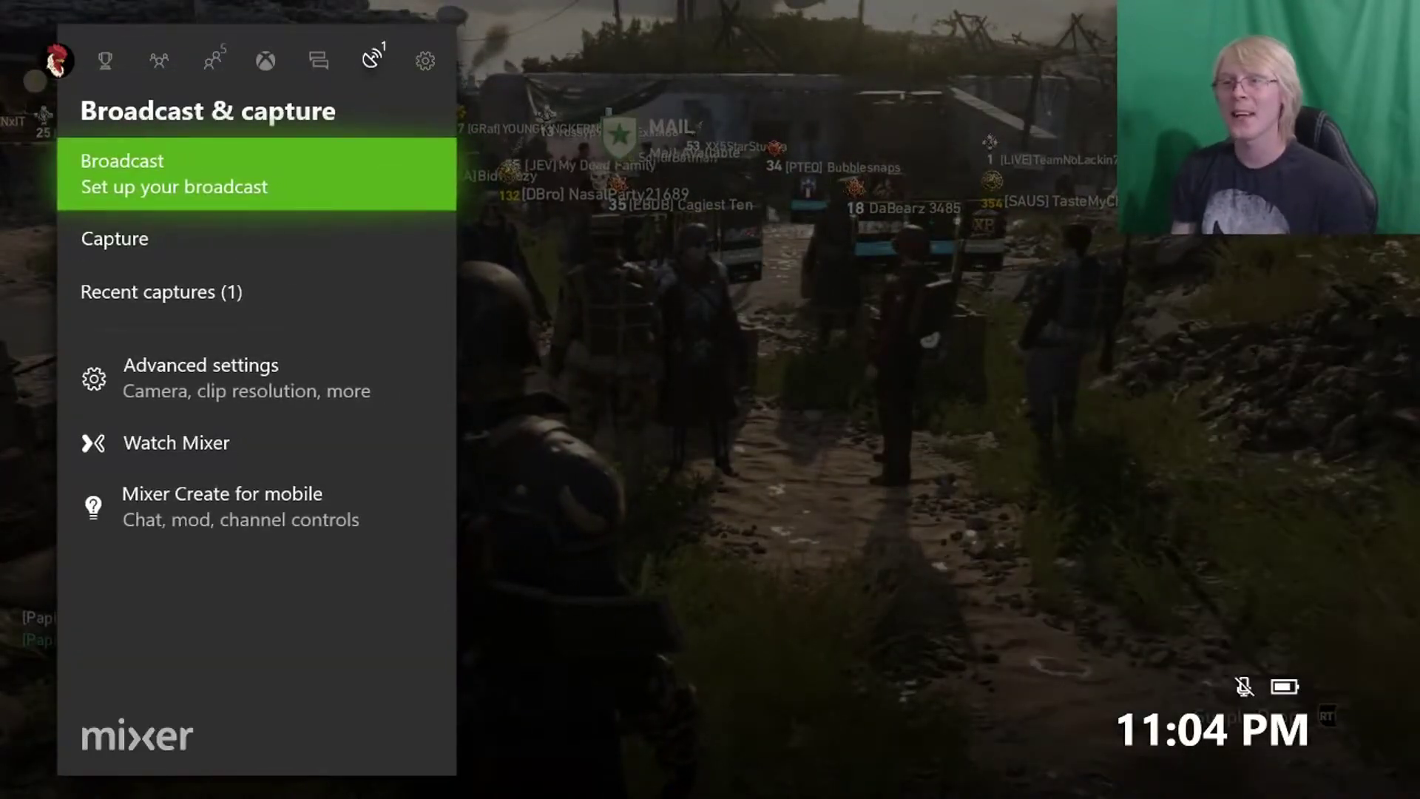
key("Down")
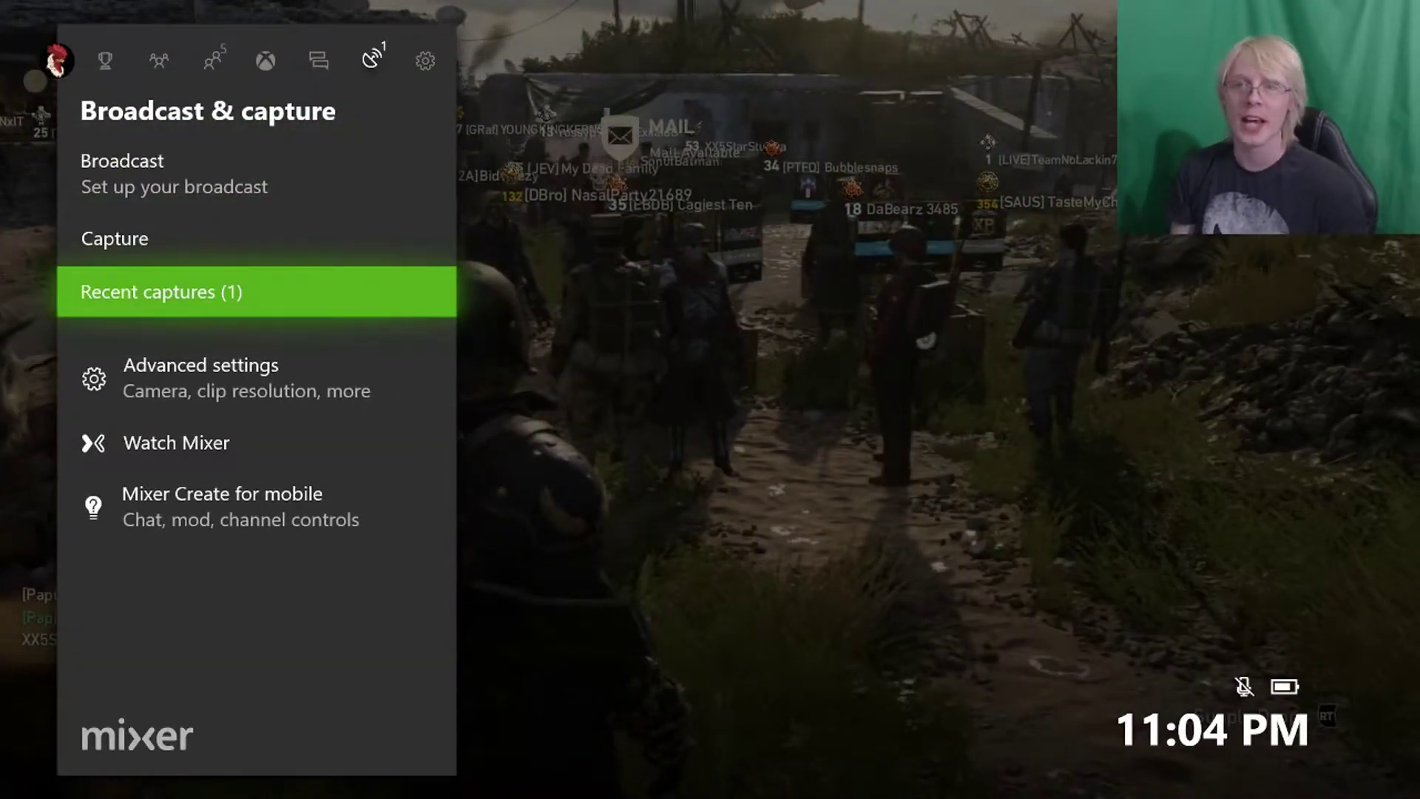
key("Return")
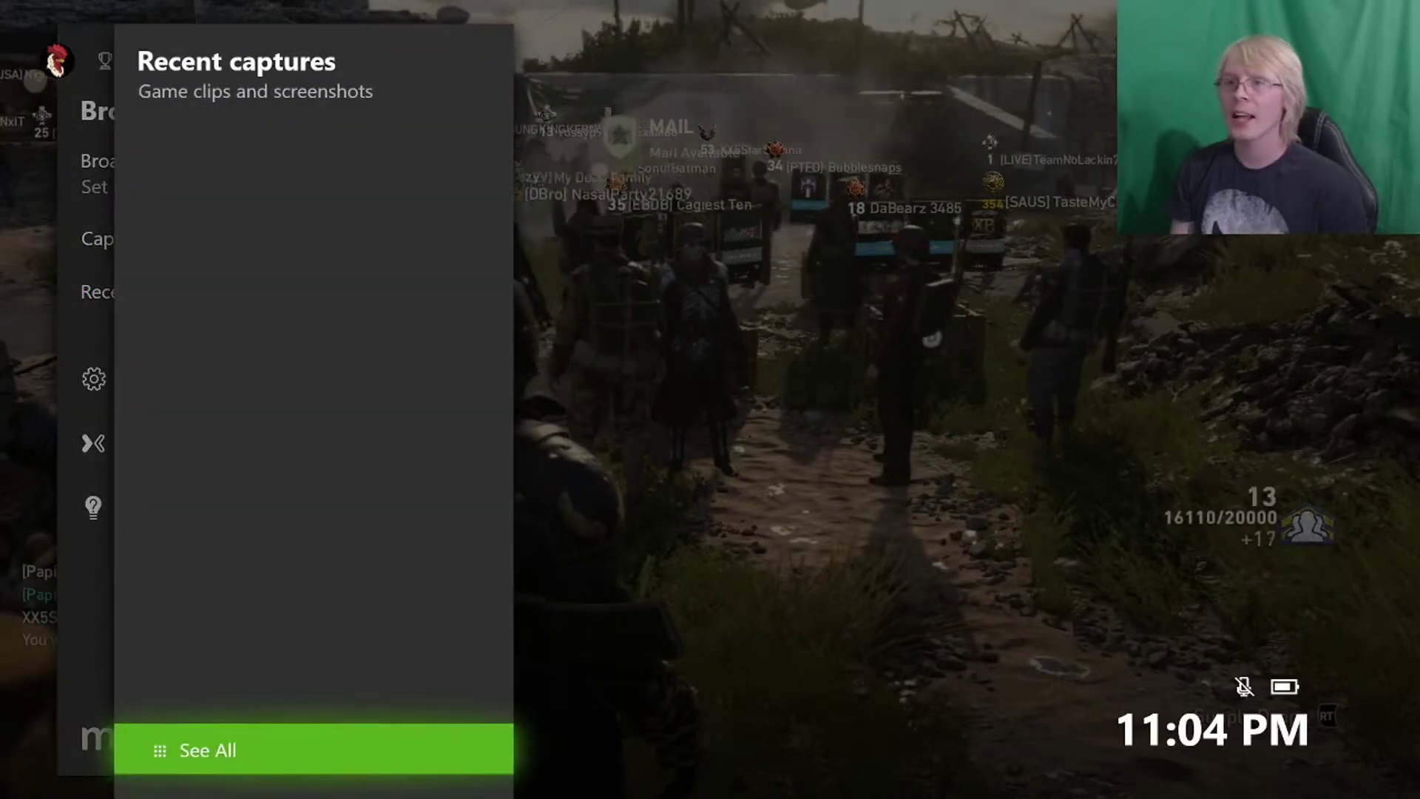
key("Down")
key("Down")
key("Down")
key("Down")
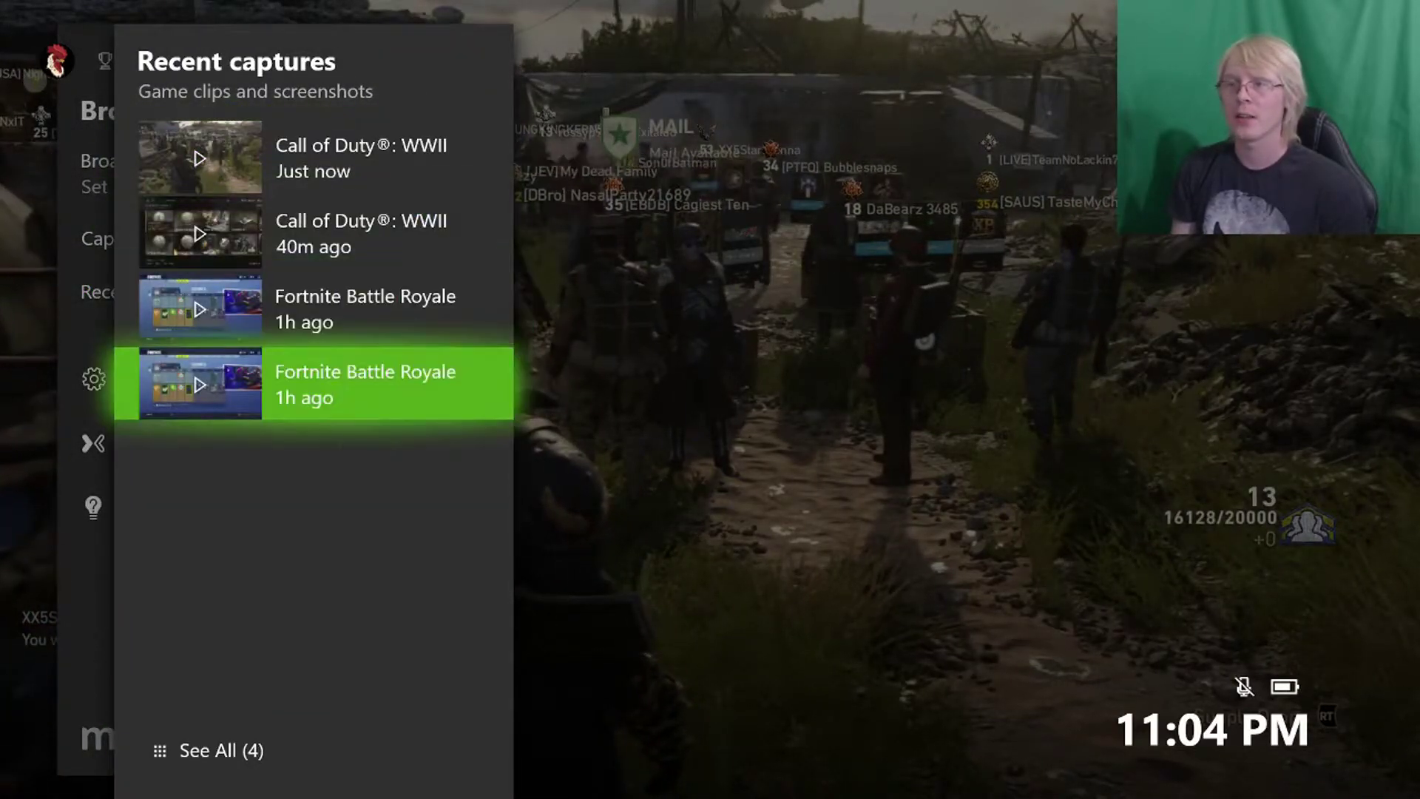
key("Return")
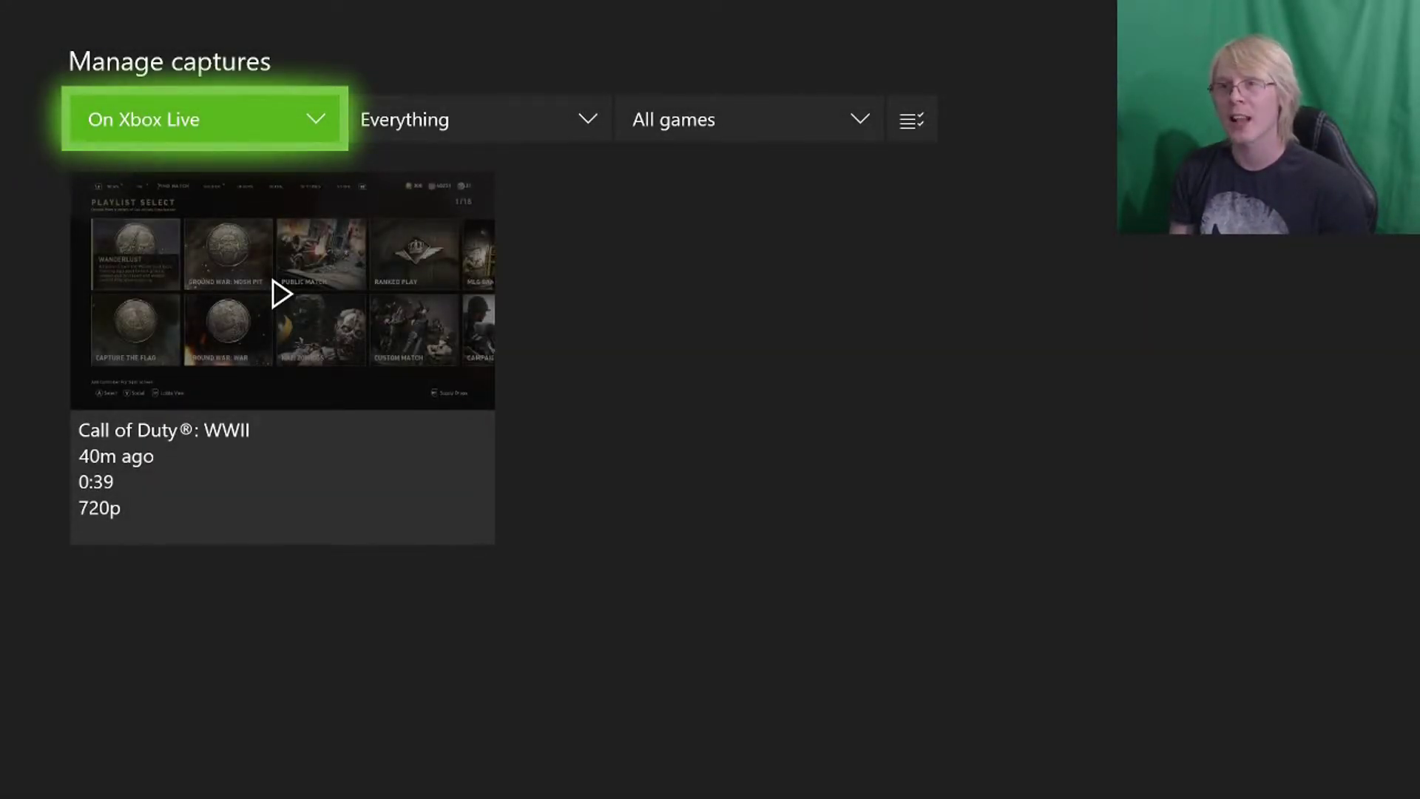
Filter captures to On this Xbox and open the newest 0:18 Call of Duty: WWII clip.
key("Return")
key("Down")
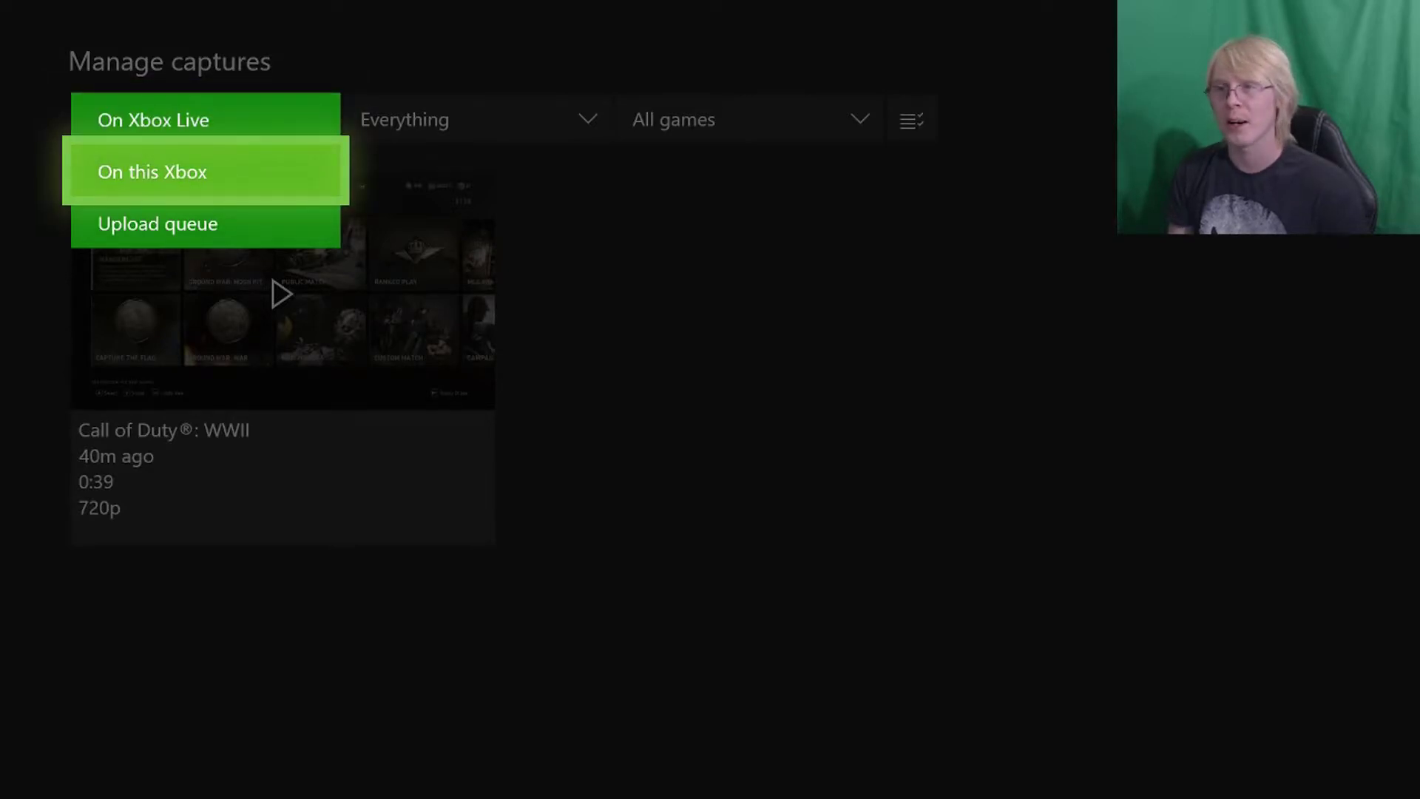
key("Return")
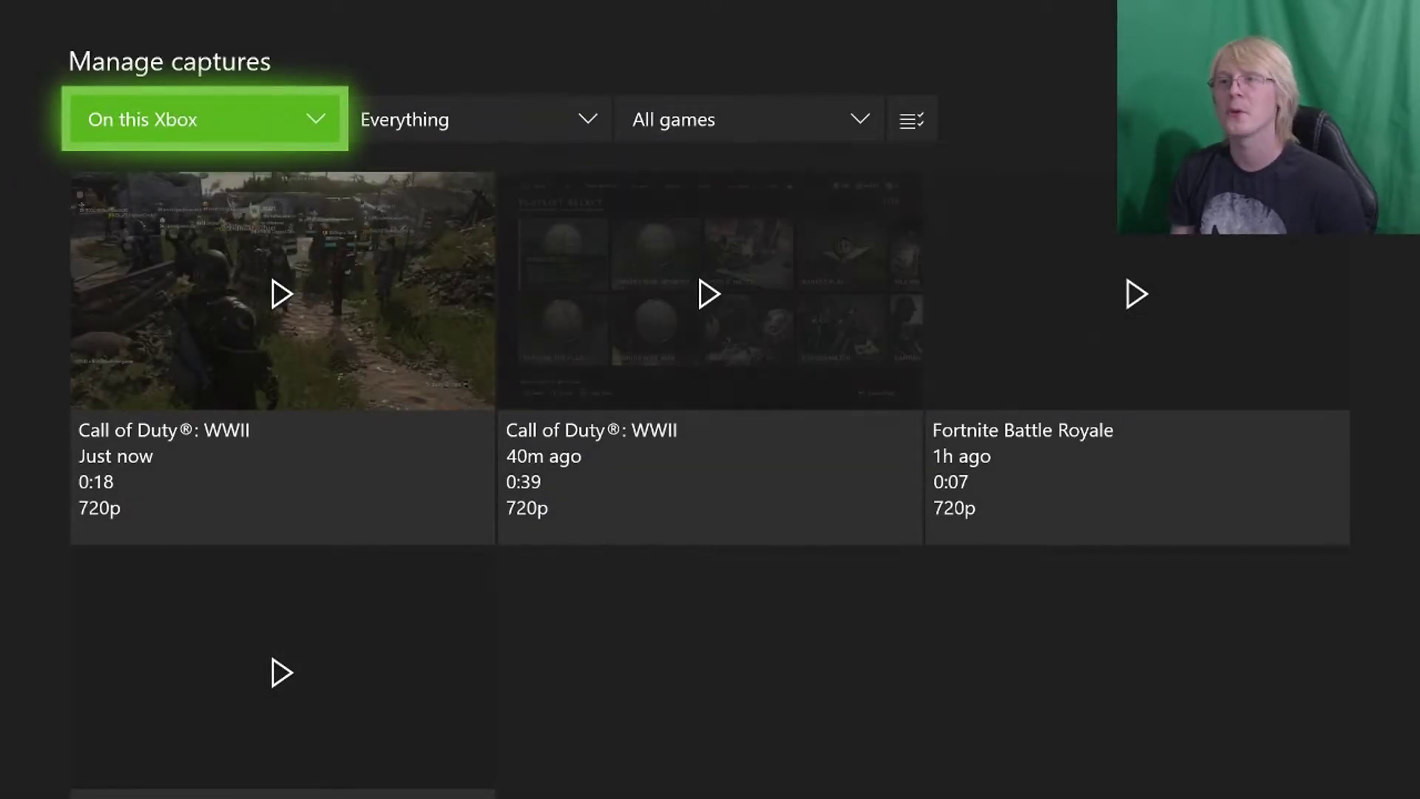
key("Down")
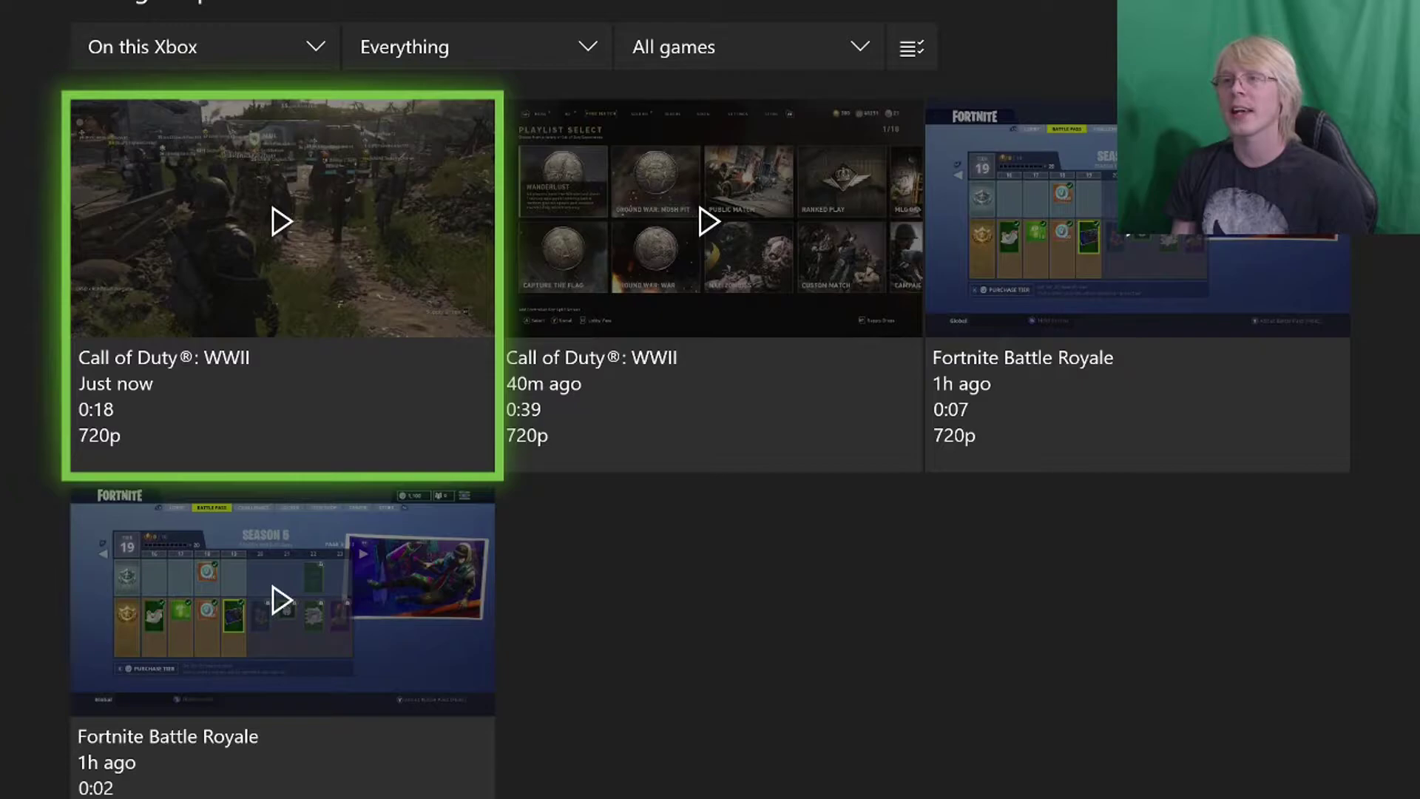
key("Return")
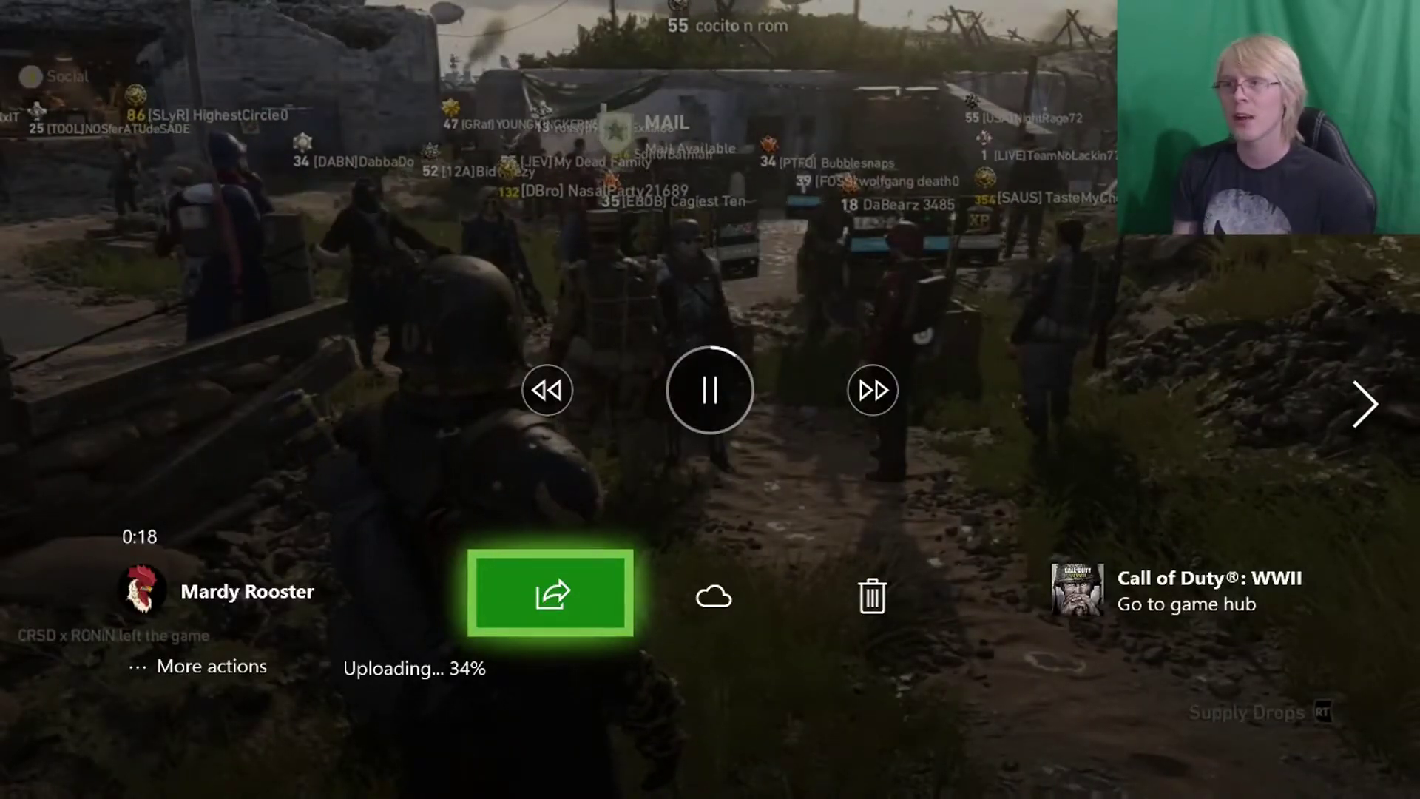
Replay the newest Call of Duty: WWII clip and select the cloud upload button.
key("Escape")
key("Return")
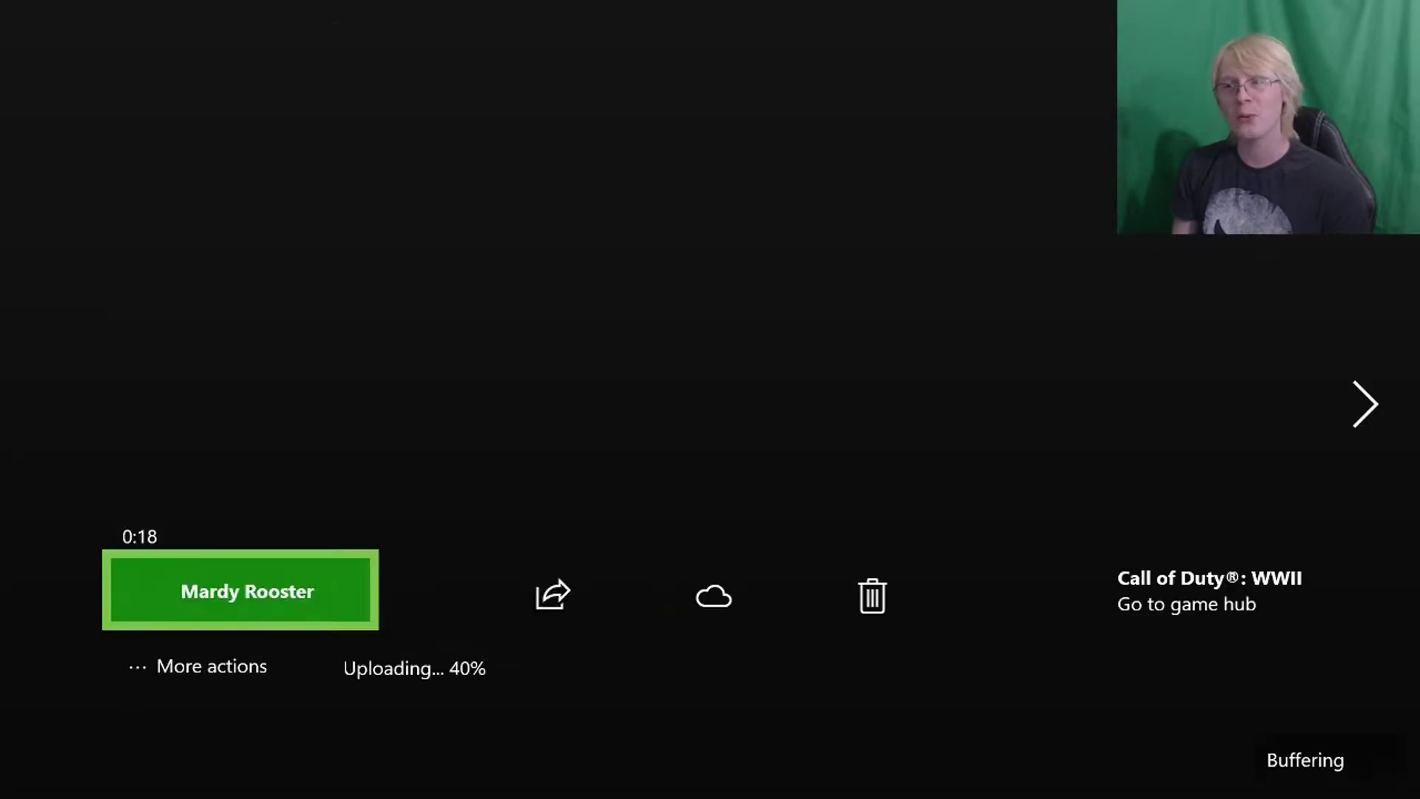
key("Up")
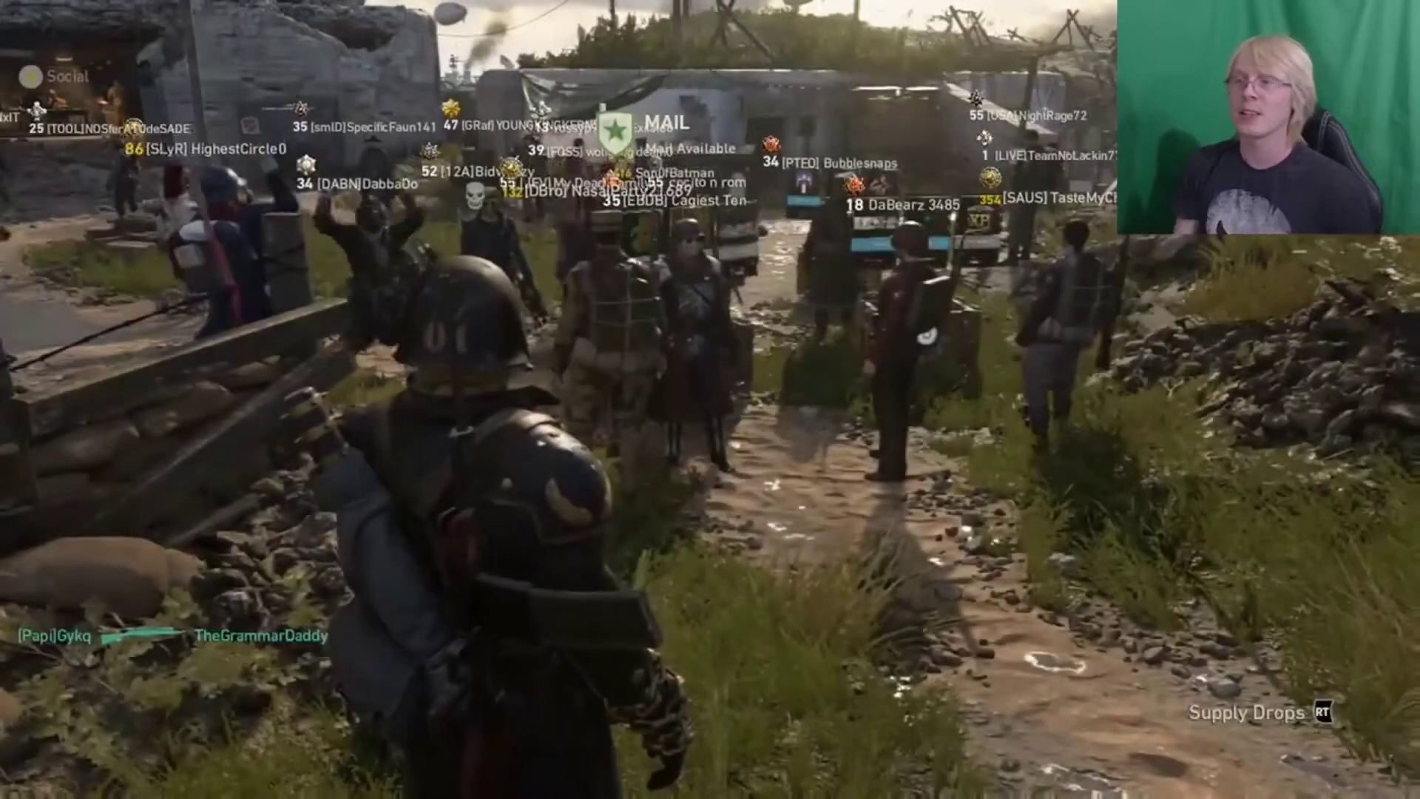
key("Down")
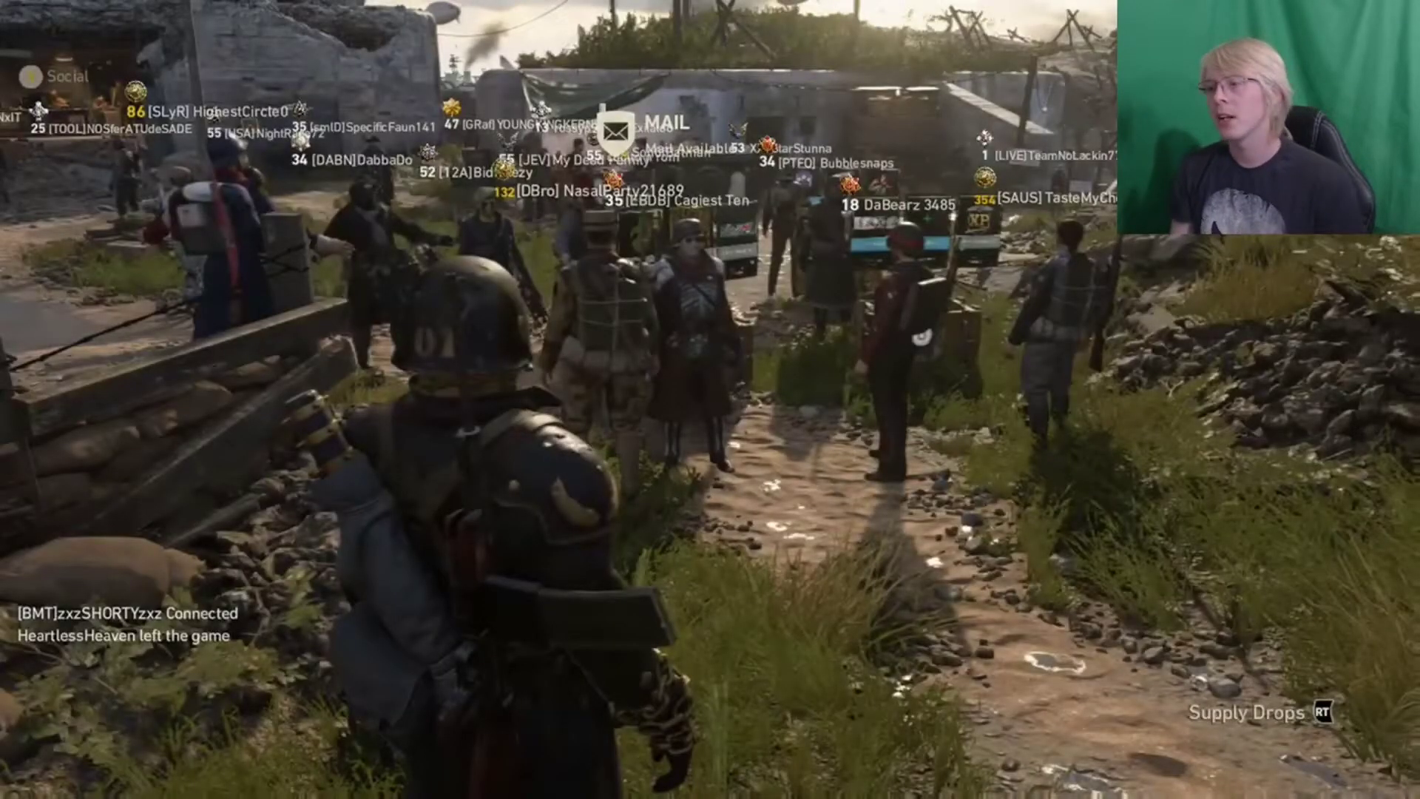
key("Right")
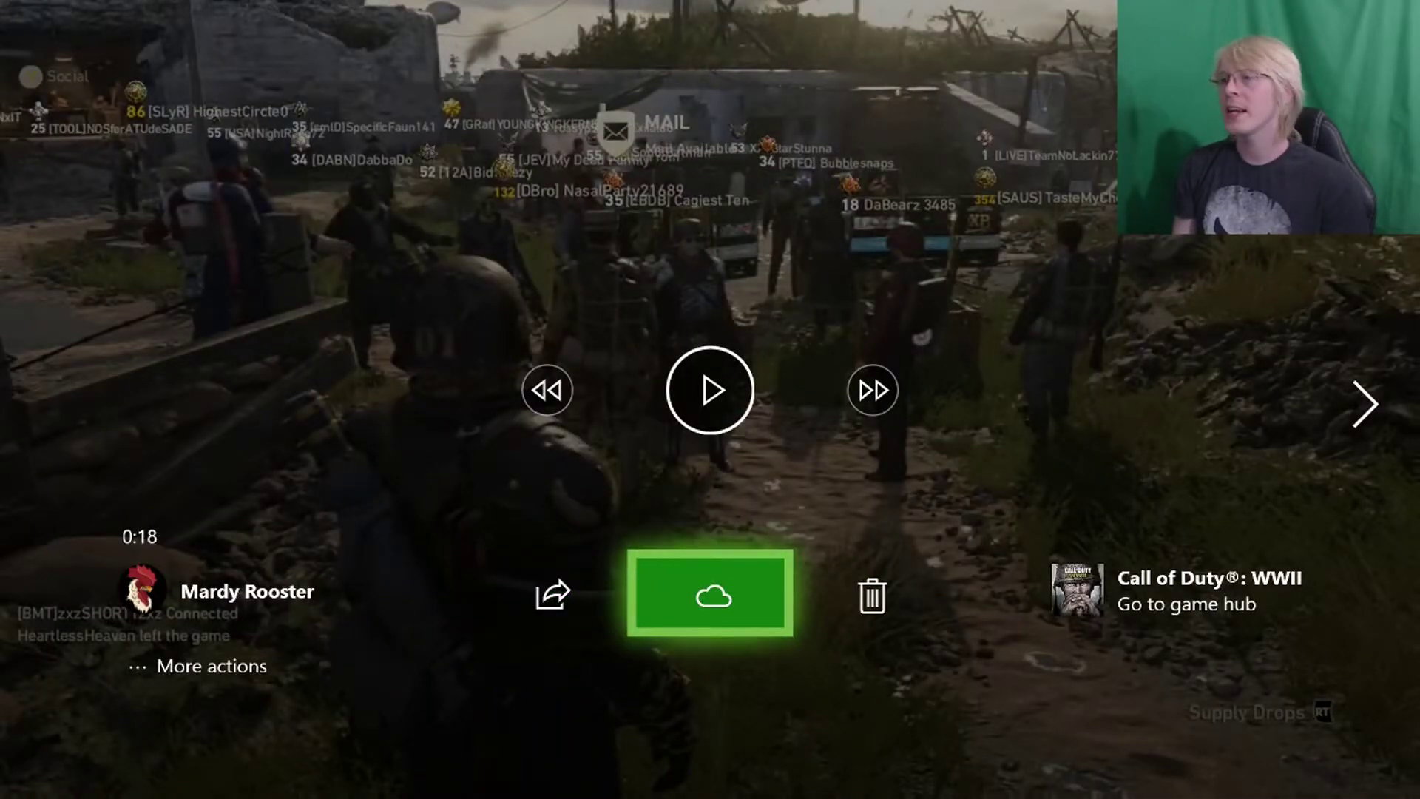
Upload the clip to OneDrive and close the Success! message.
key("Return")
key("Left")
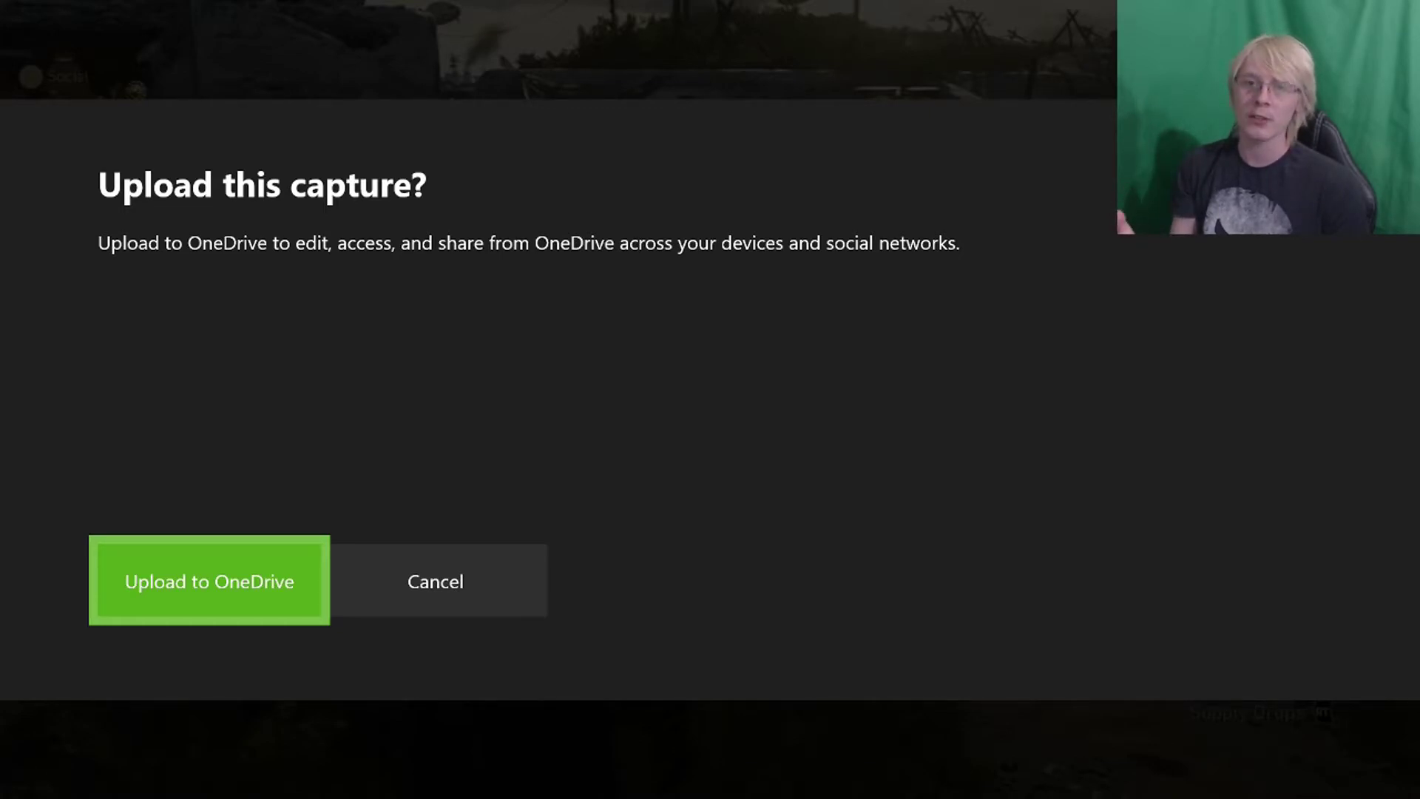
key("Return")
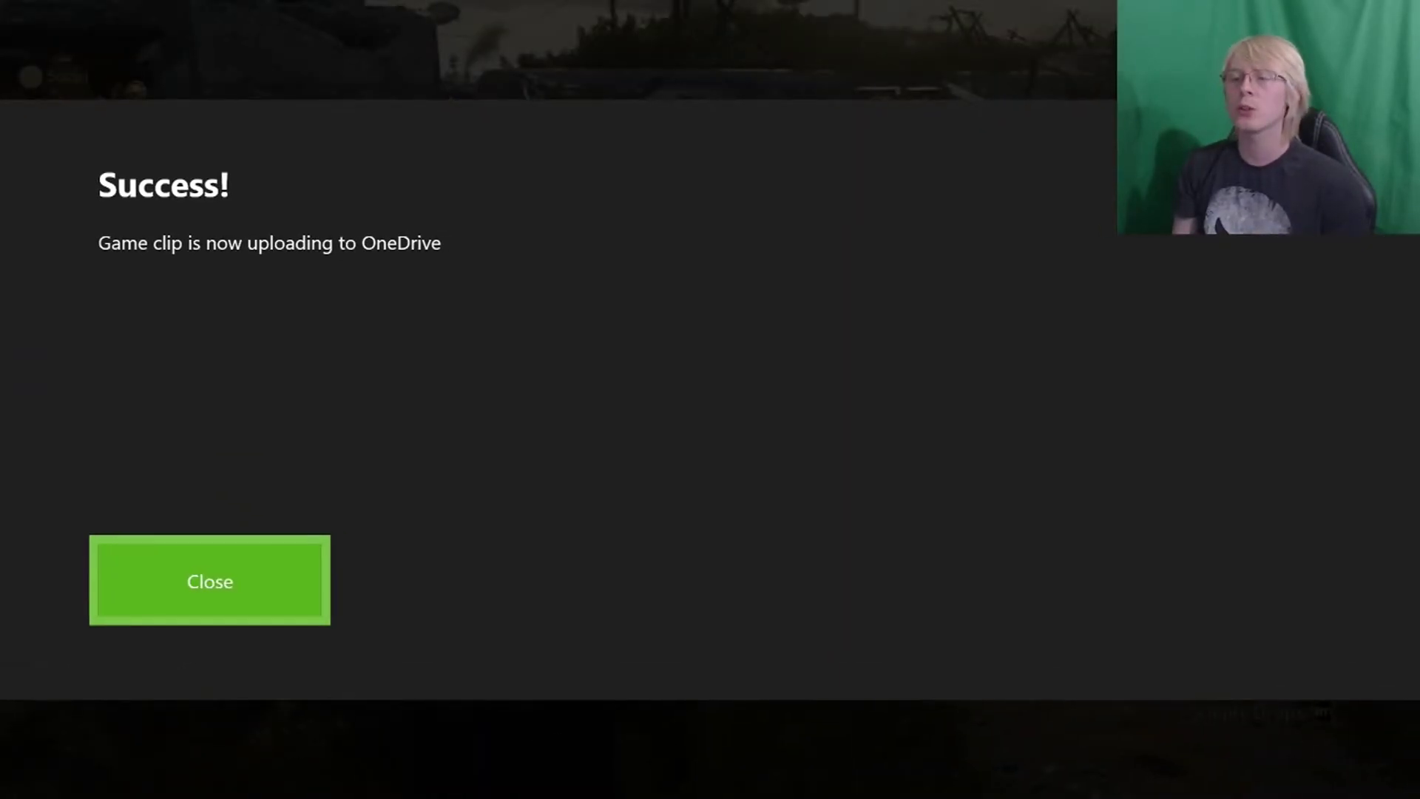
key("Return")
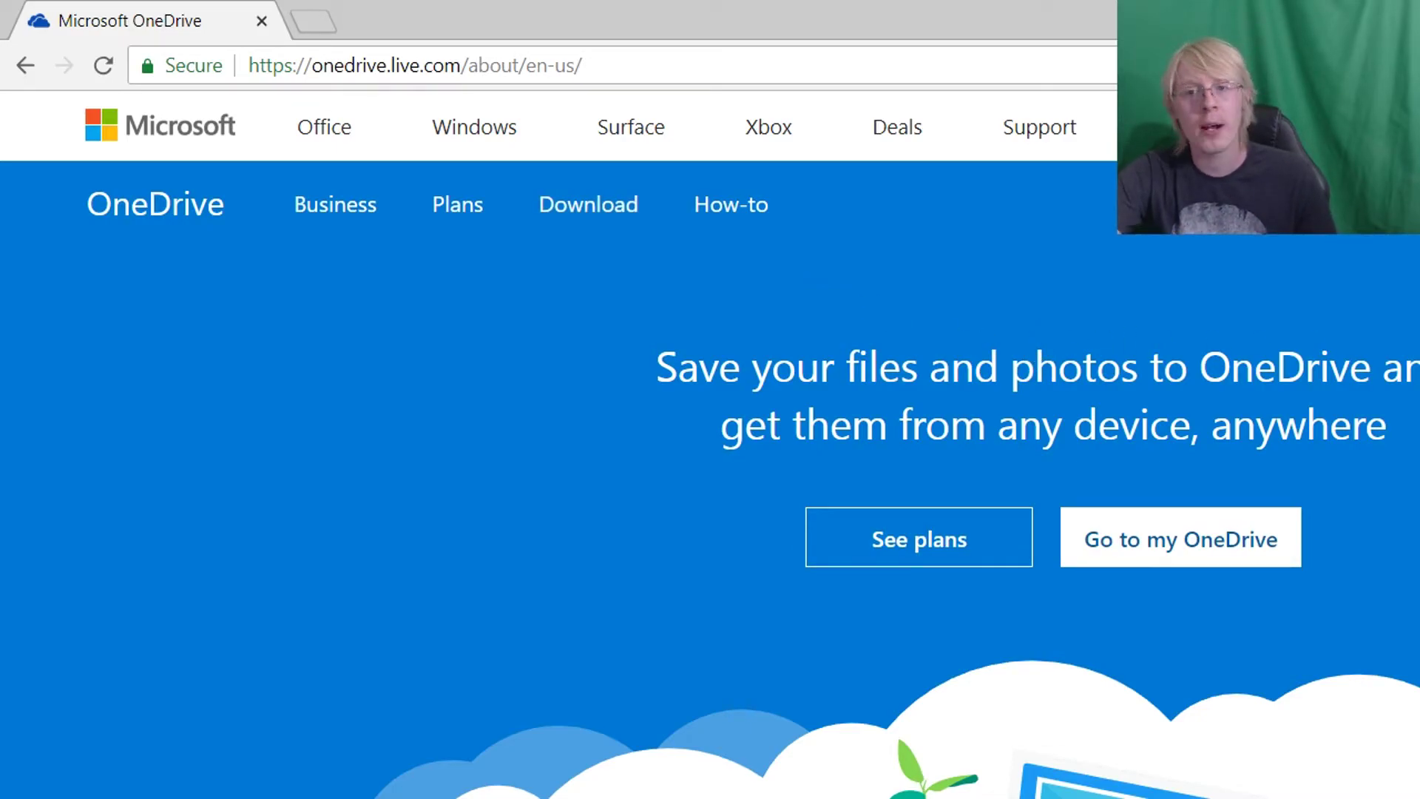
Go to My OneDrive and open Videos > Xbox Game DVR.
left_click(1247, 548)
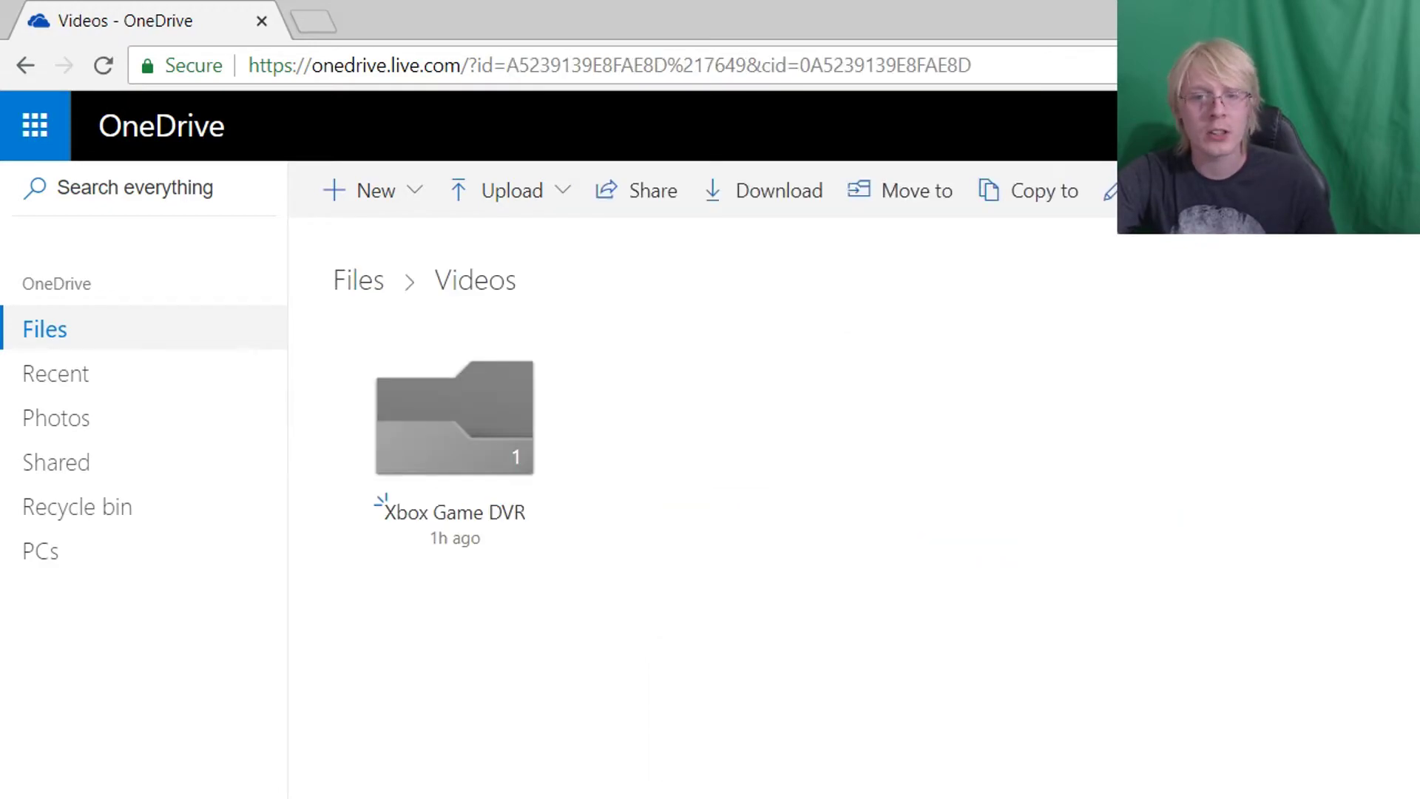
left_click(459, 438)
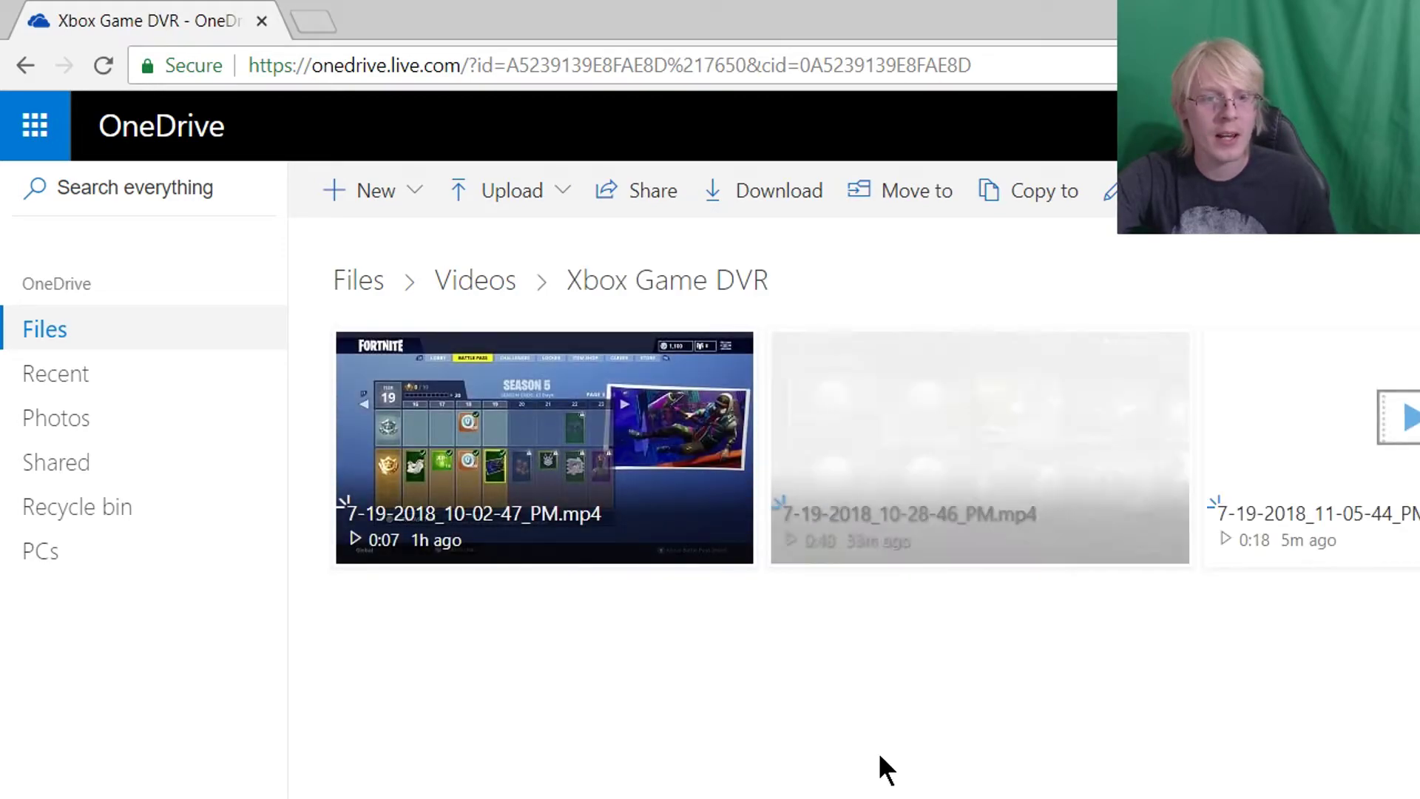
Play the 7-19-2018_11-05-44_PM clip in the OneDrive video viewer.
left_click(1335, 526)
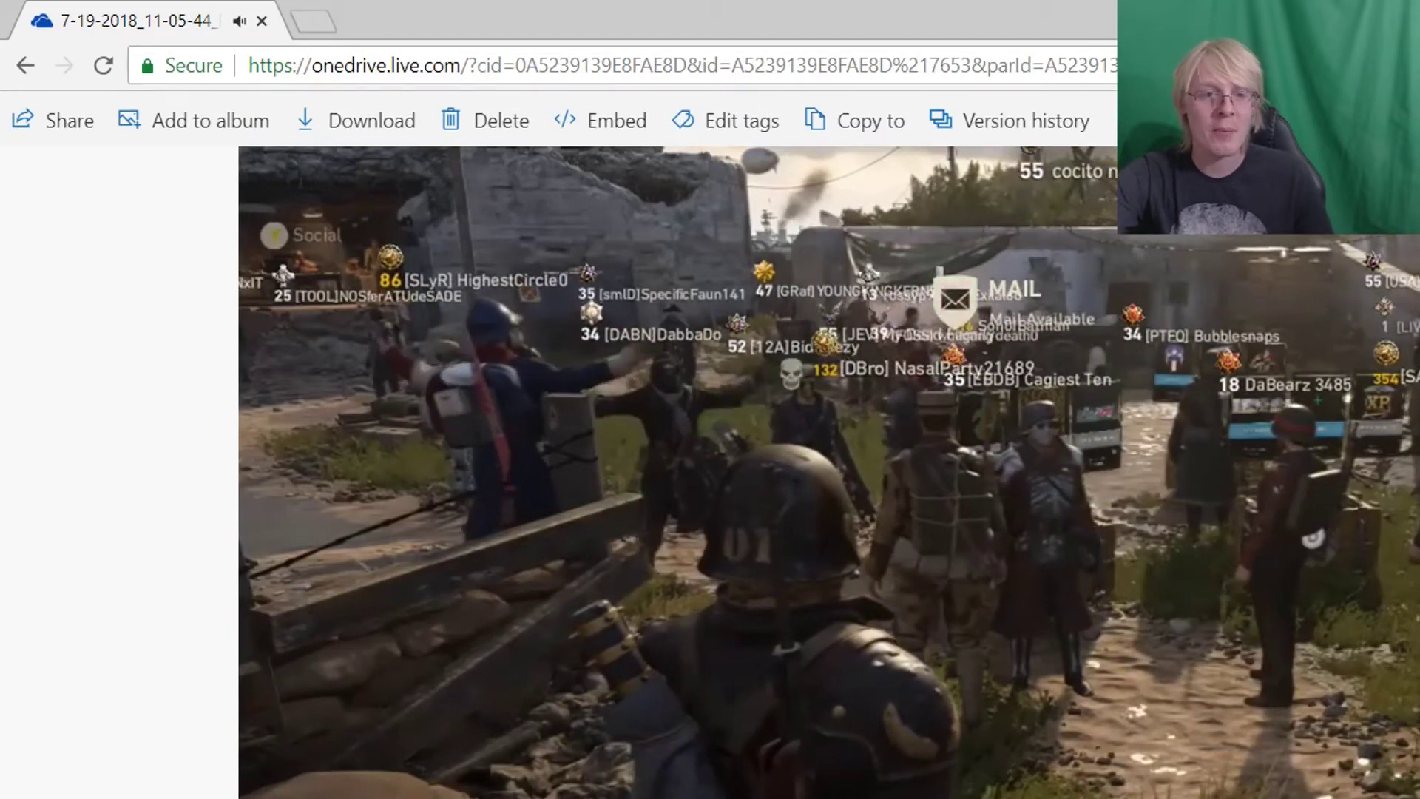
left_click(366, 125)
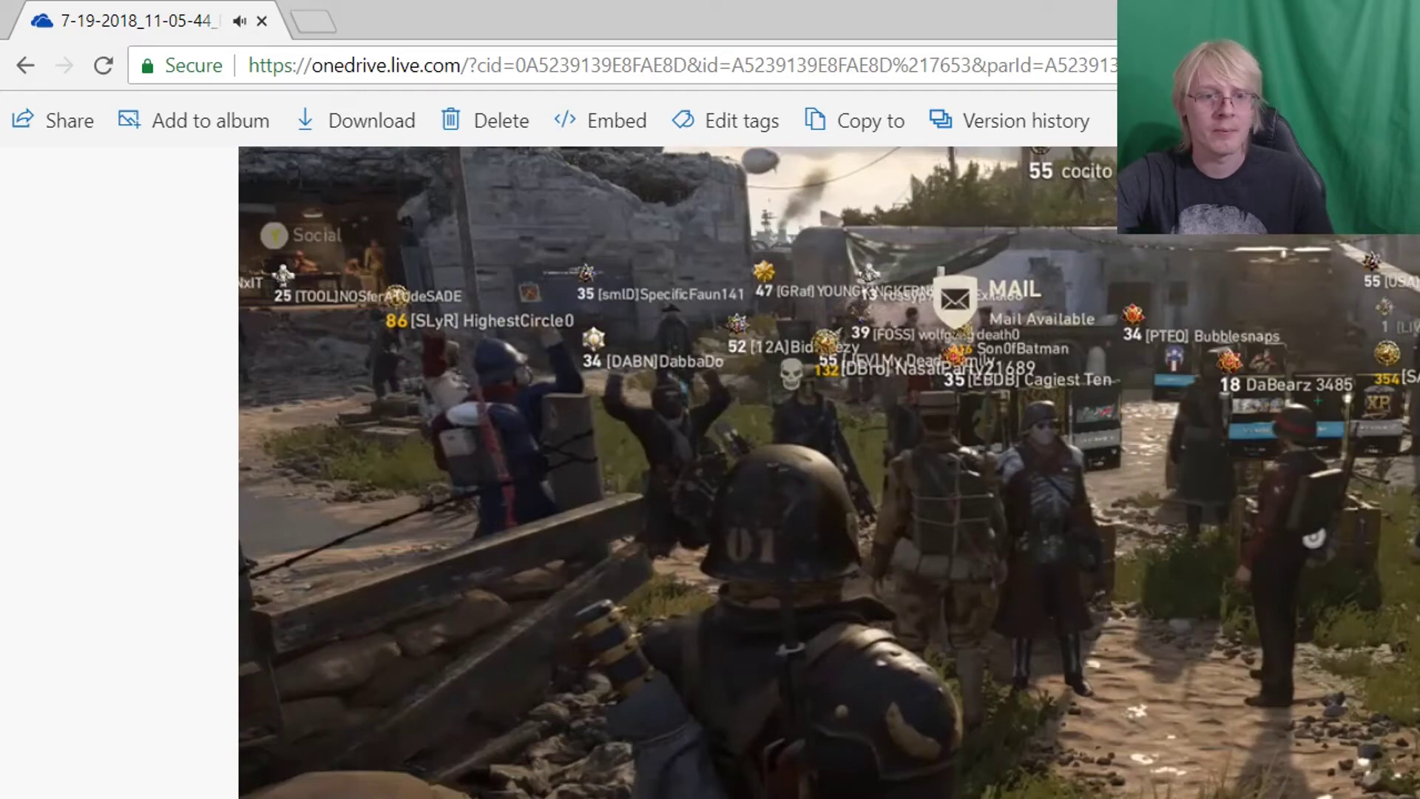